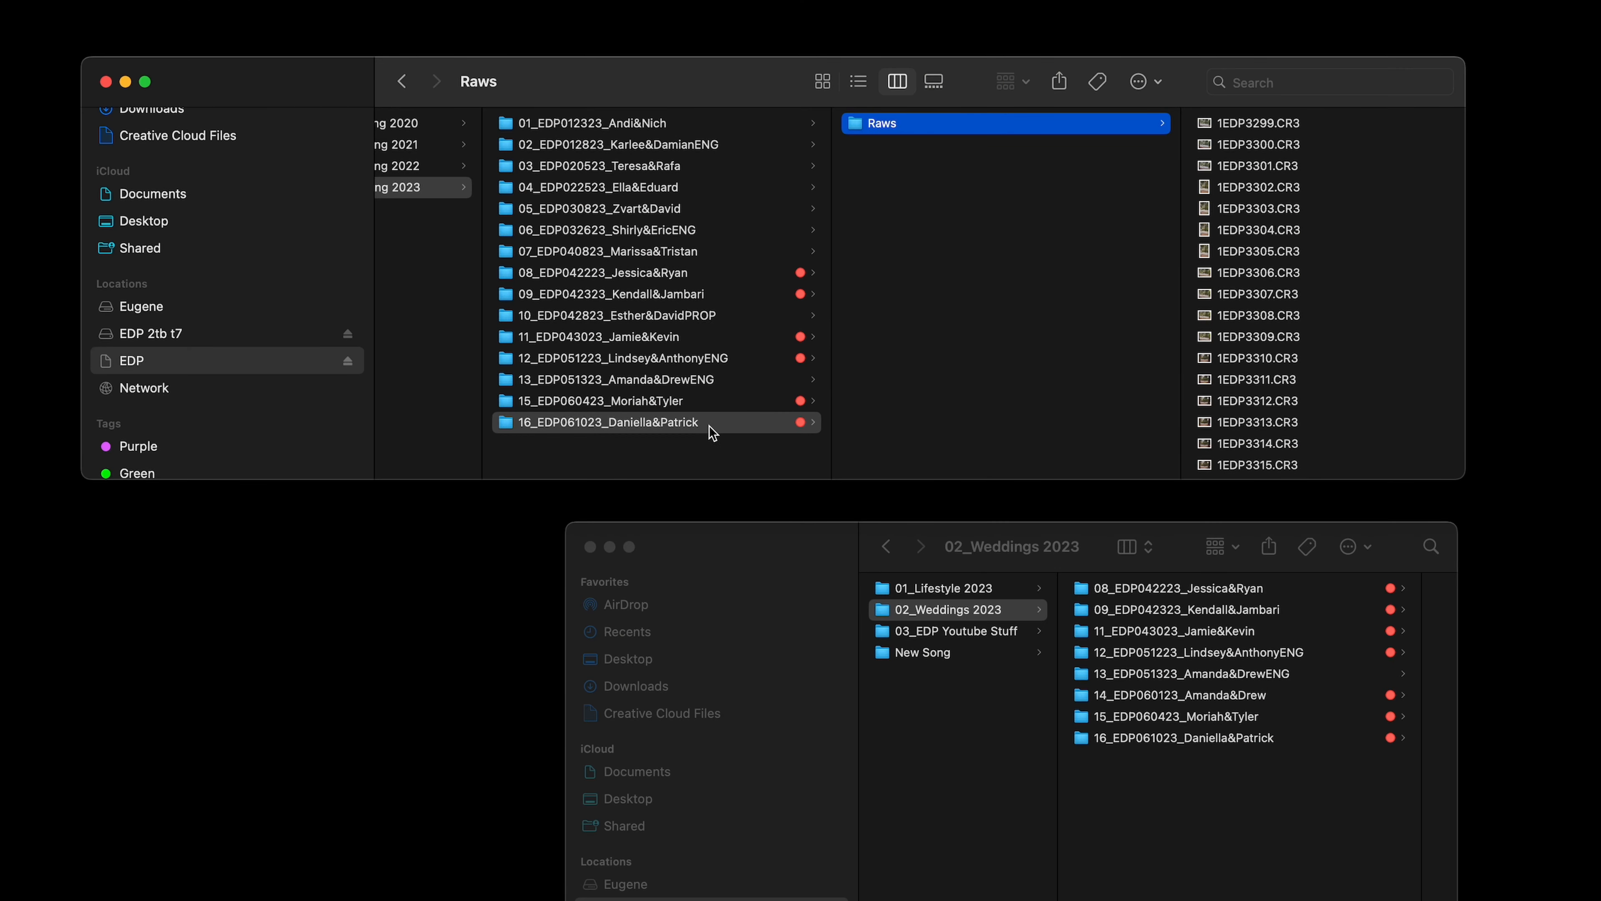
Step: Open the name of wedding folder 16_EDP061023 on the EDP drive for editing and select its final characters
{"action": "right_click", "coordinate": [710, 426]}
{"action": "left_click", "coordinate": [756, 520]}
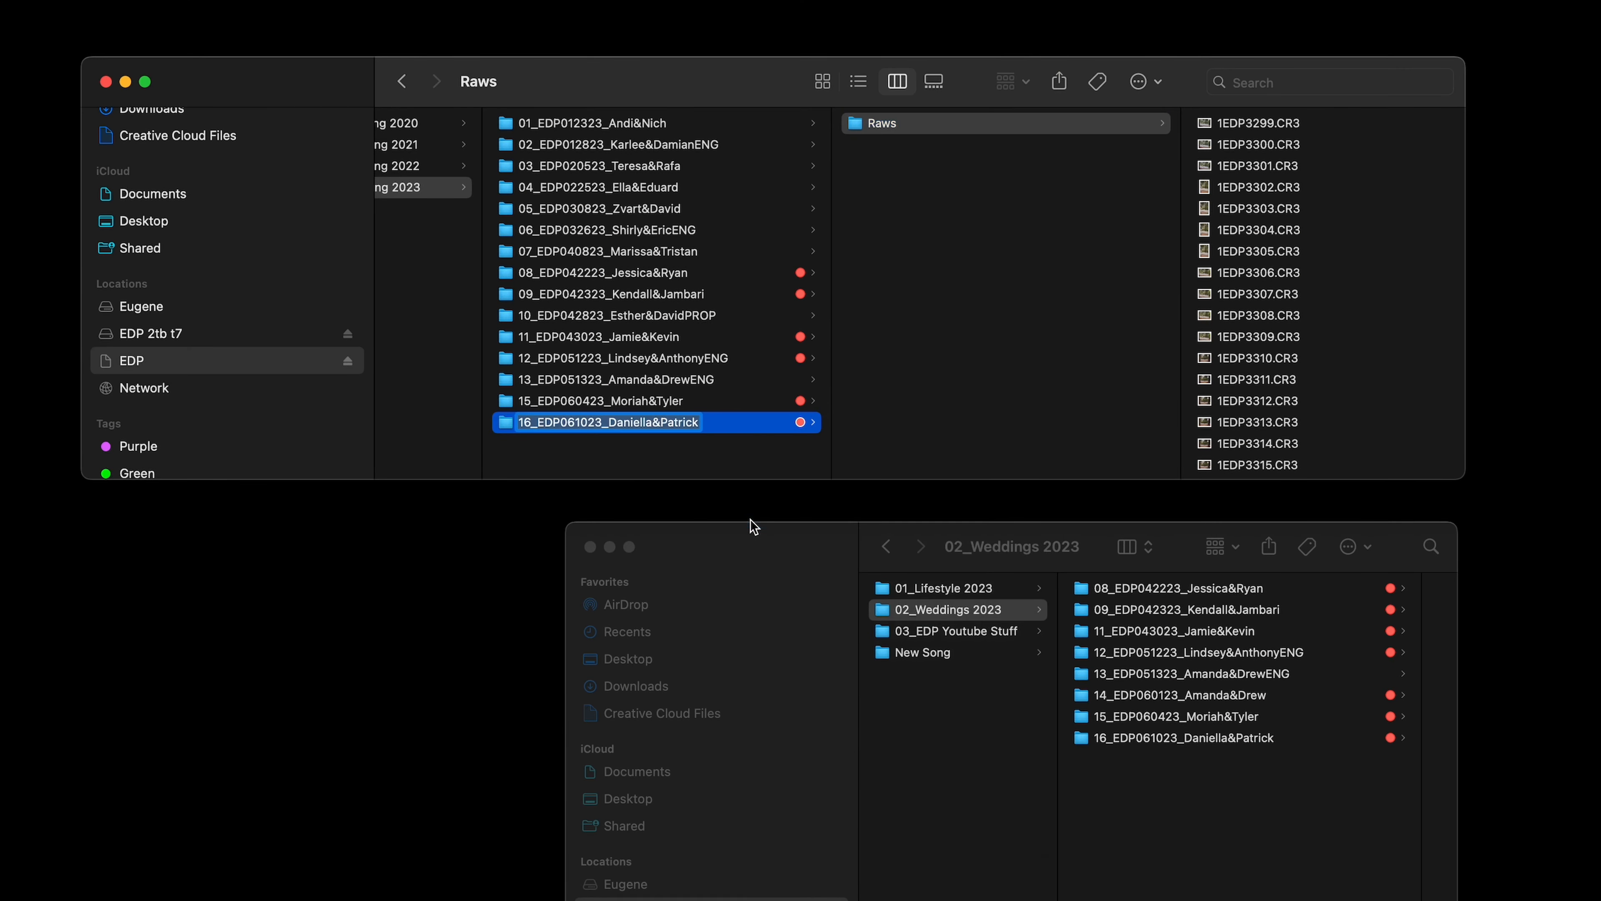
{"action": "key", "text": "Right"}
{"action": "key", "text": "shift+Left"}
{"action": "key", "text": "shift+Left"}
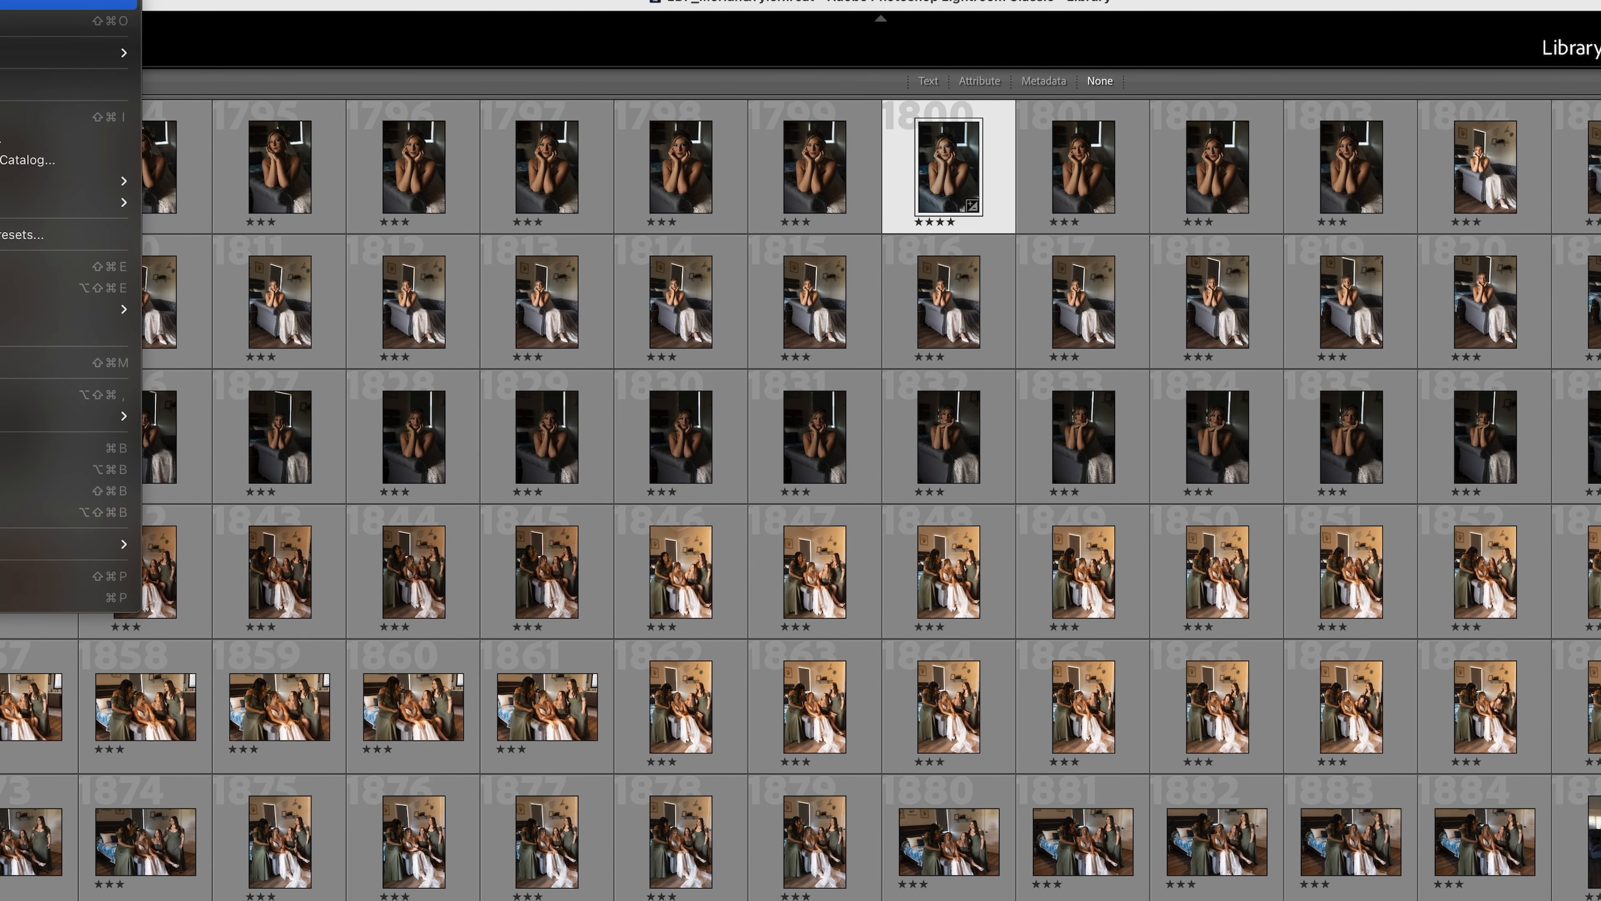
Step: In Lightroom Classic, start a new catalog and browse to the catalog folder inside 16_EDP061023 on the EDP 2tb t7 drive
{"action": "left_click", "coordinate": [264, 161]}
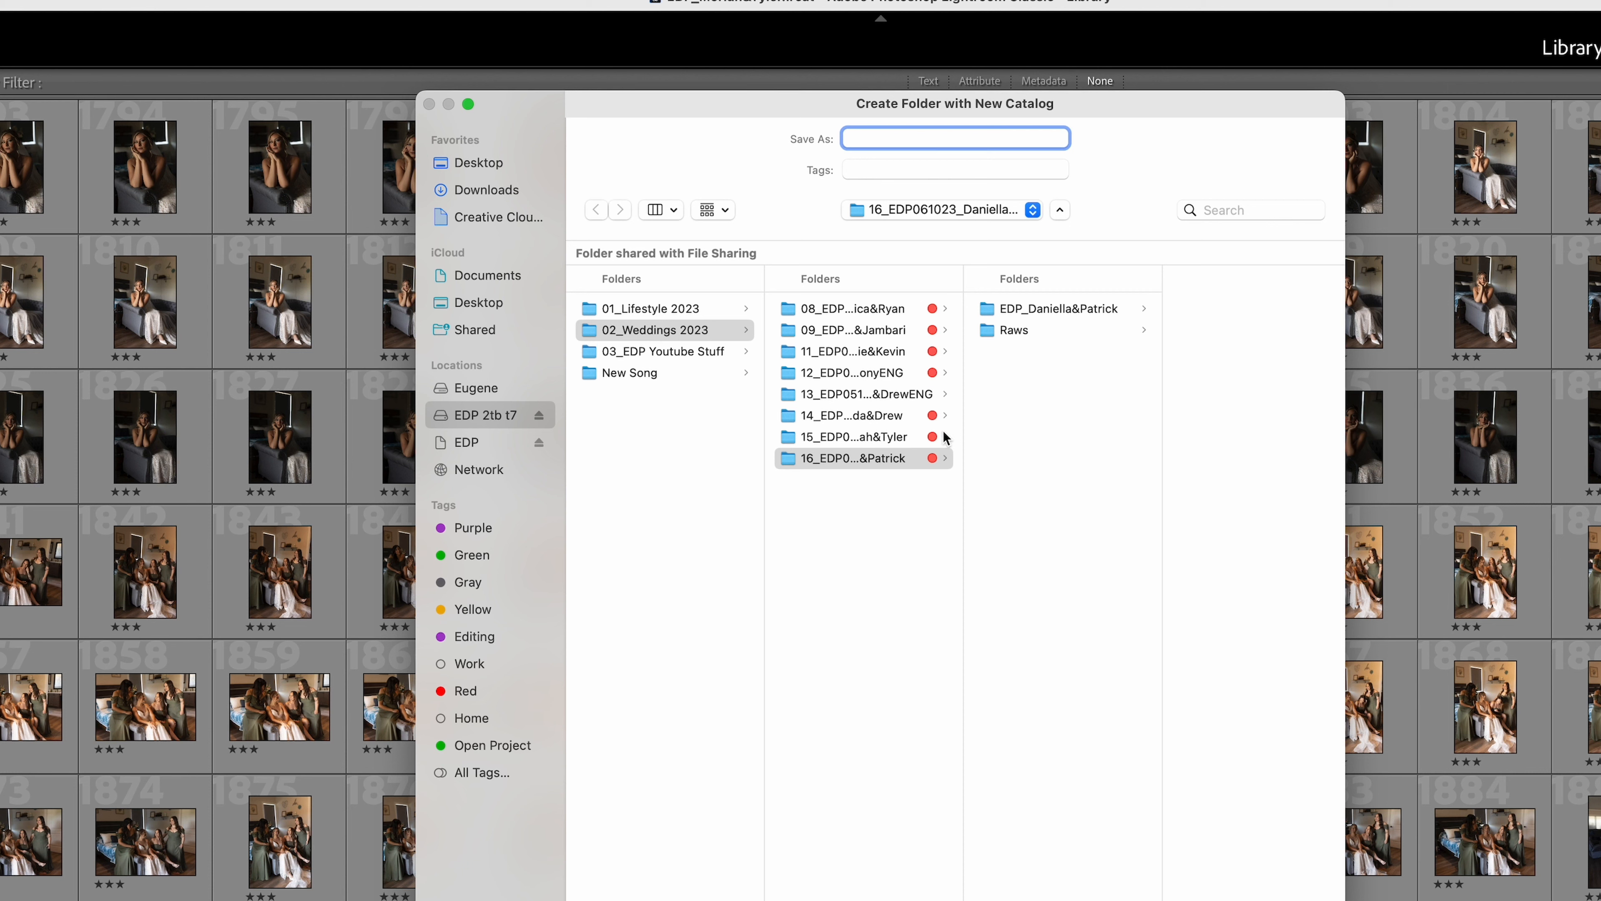
{"action": "left_click", "coordinate": [1042, 319]}
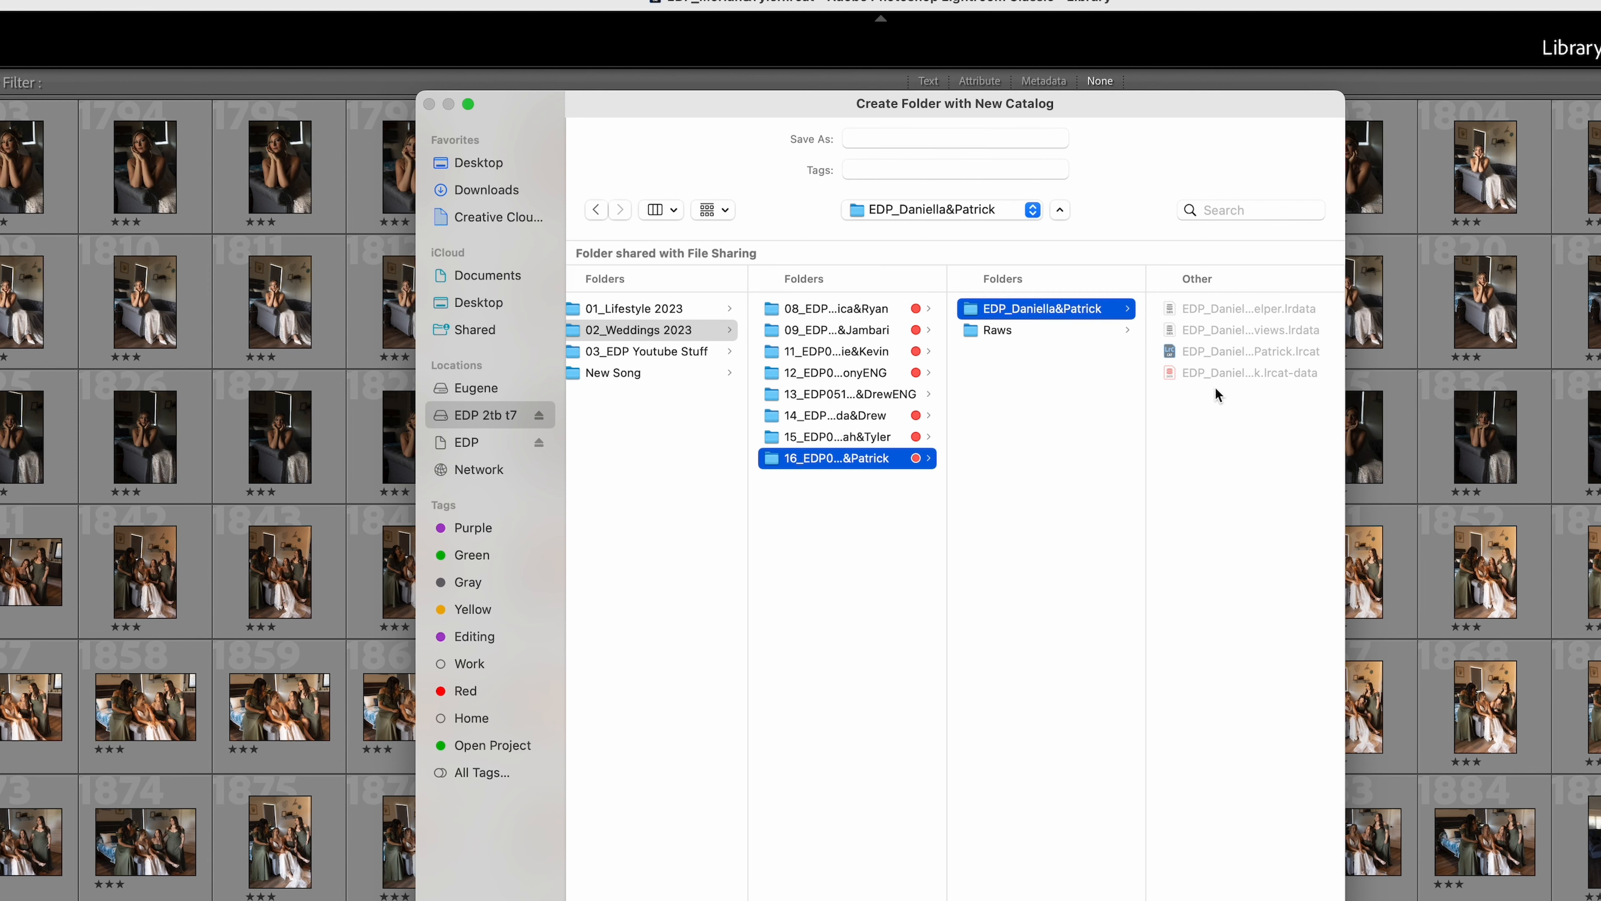
{"action": "left_click", "coordinate": [921, 139]}
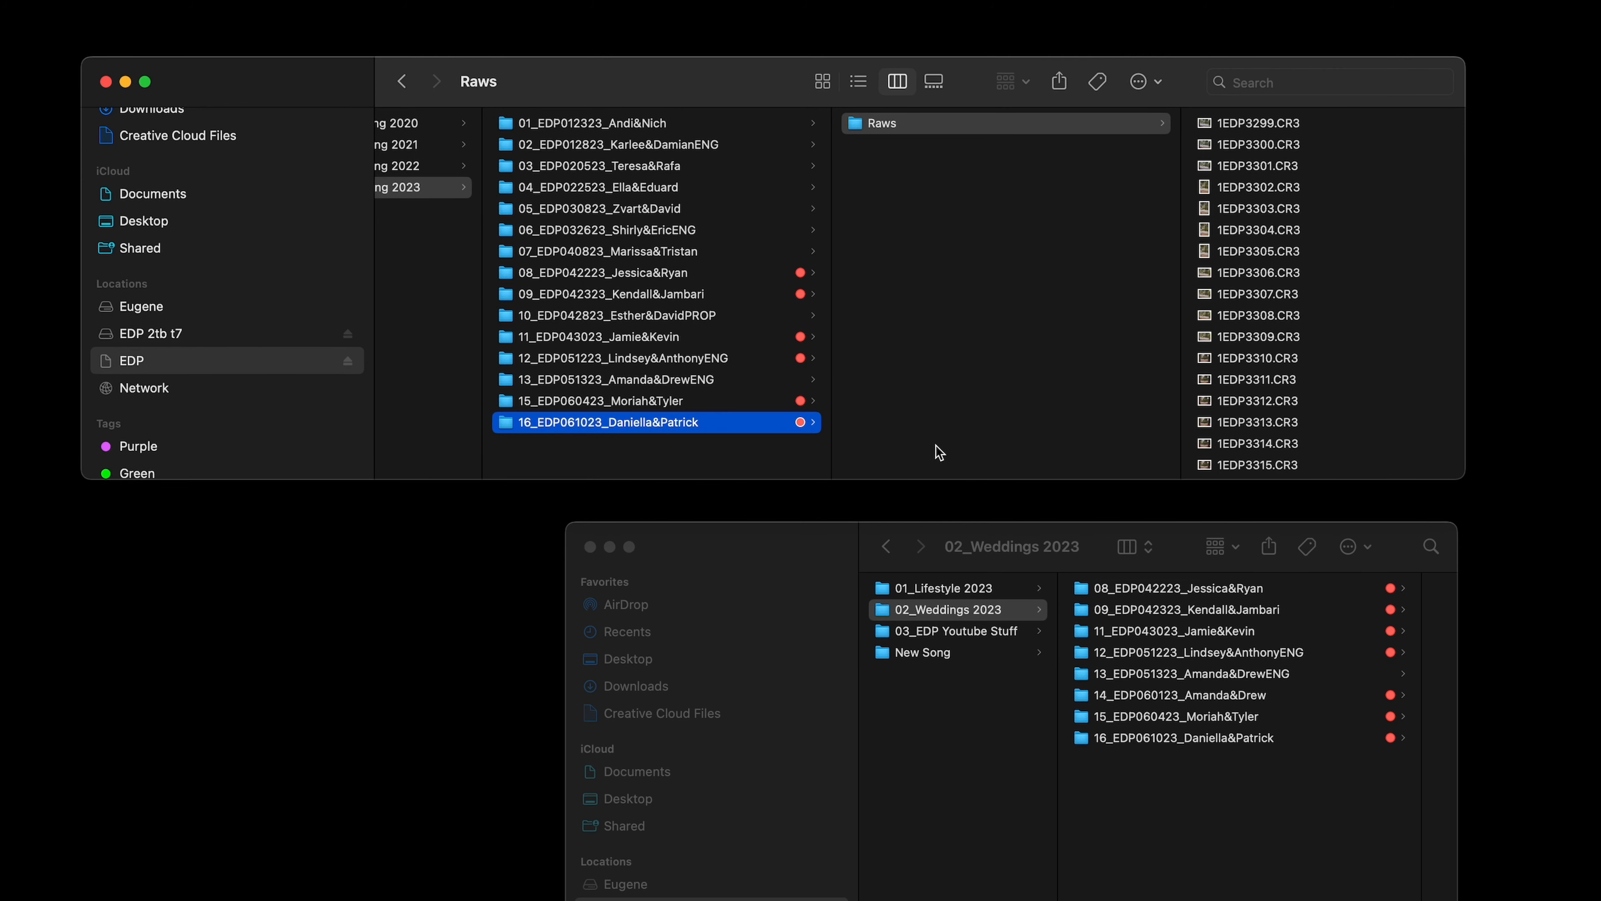
Step: In Finder, locate folder 16_EDP061023 inside 02_Weddings 2023 and open the couple's existing .lrcat catalog in Lightroom Classic
{"action": "left_click", "coordinate": [714, 425]}
{"action": "key", "text": "Left"}
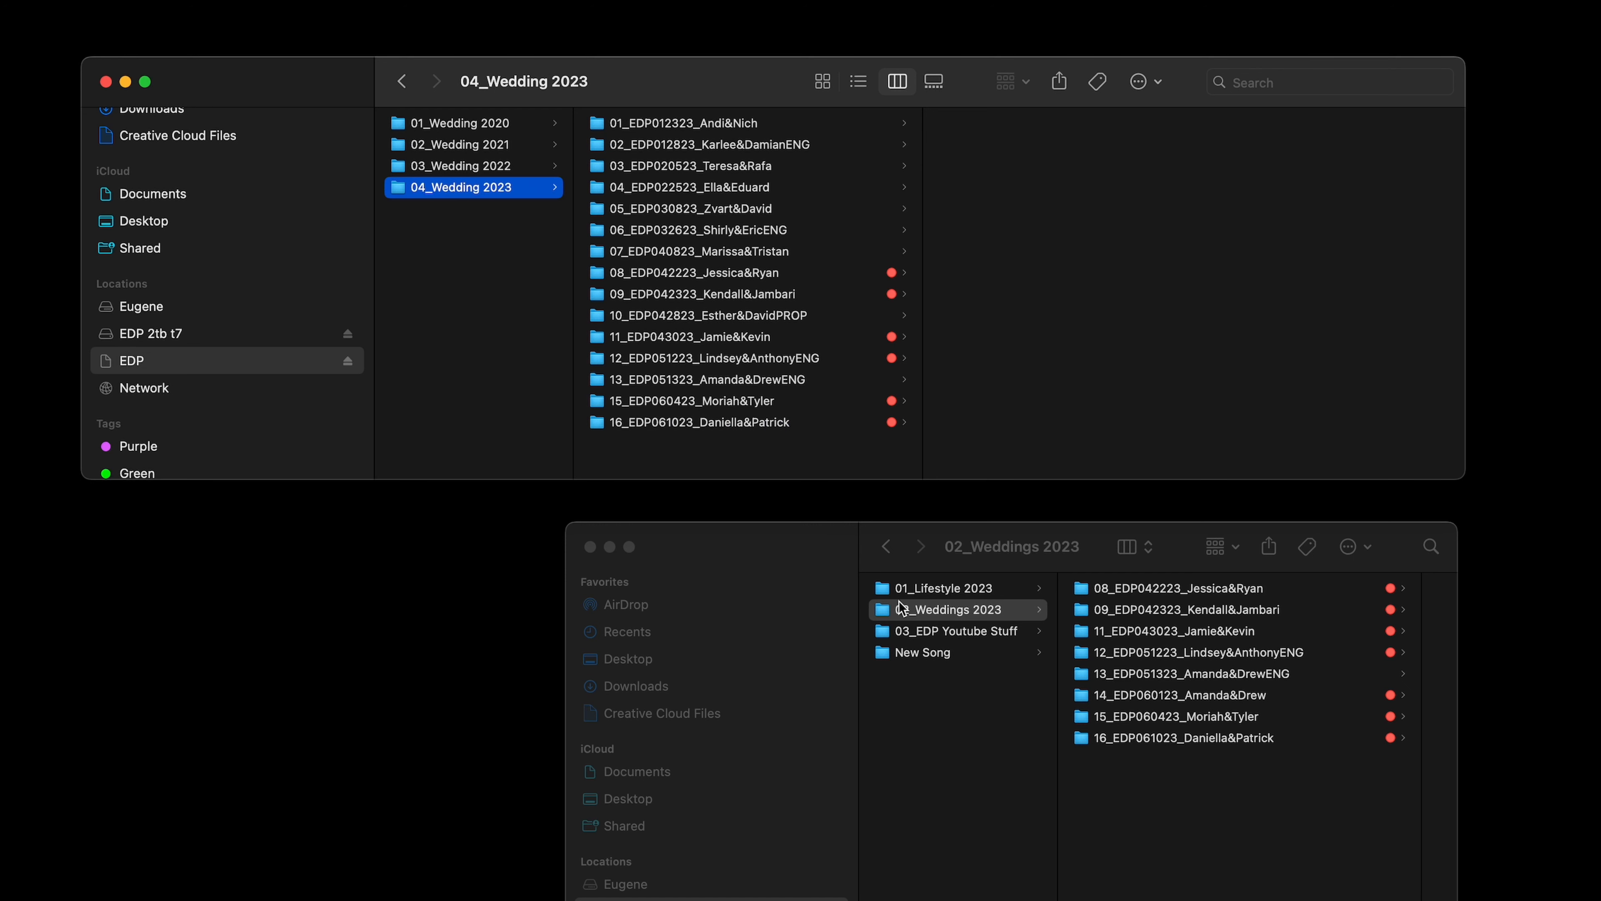
{"action": "left_click", "coordinate": [982, 612]}
{"action": "left_click", "coordinate": [1268, 738]}
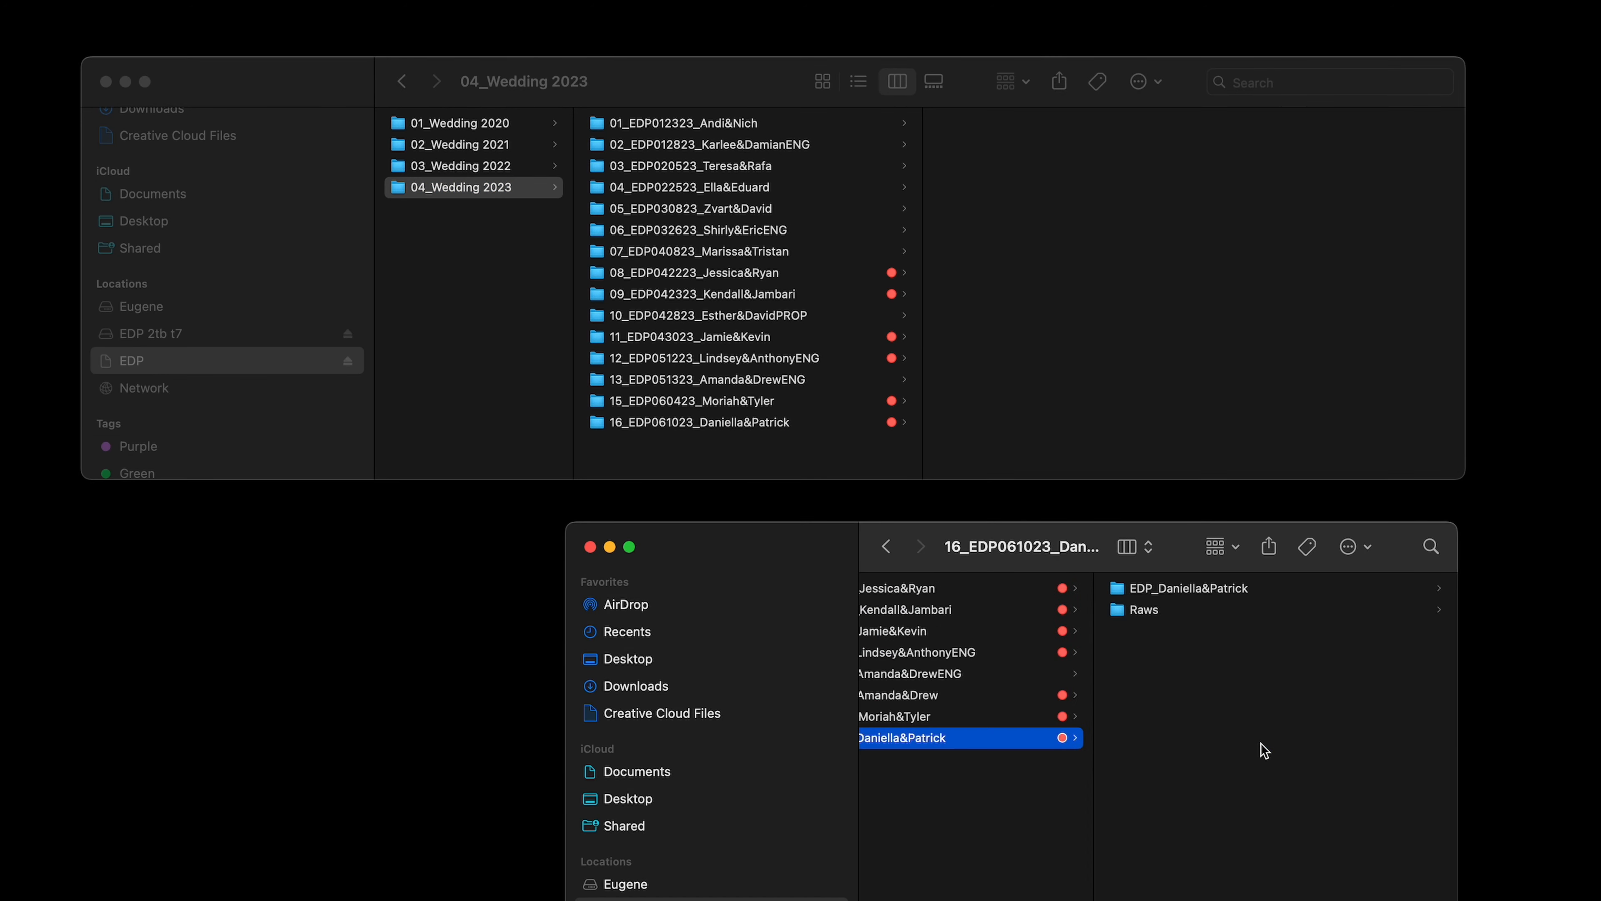
{"action": "left_click", "coordinate": [1162, 594]}
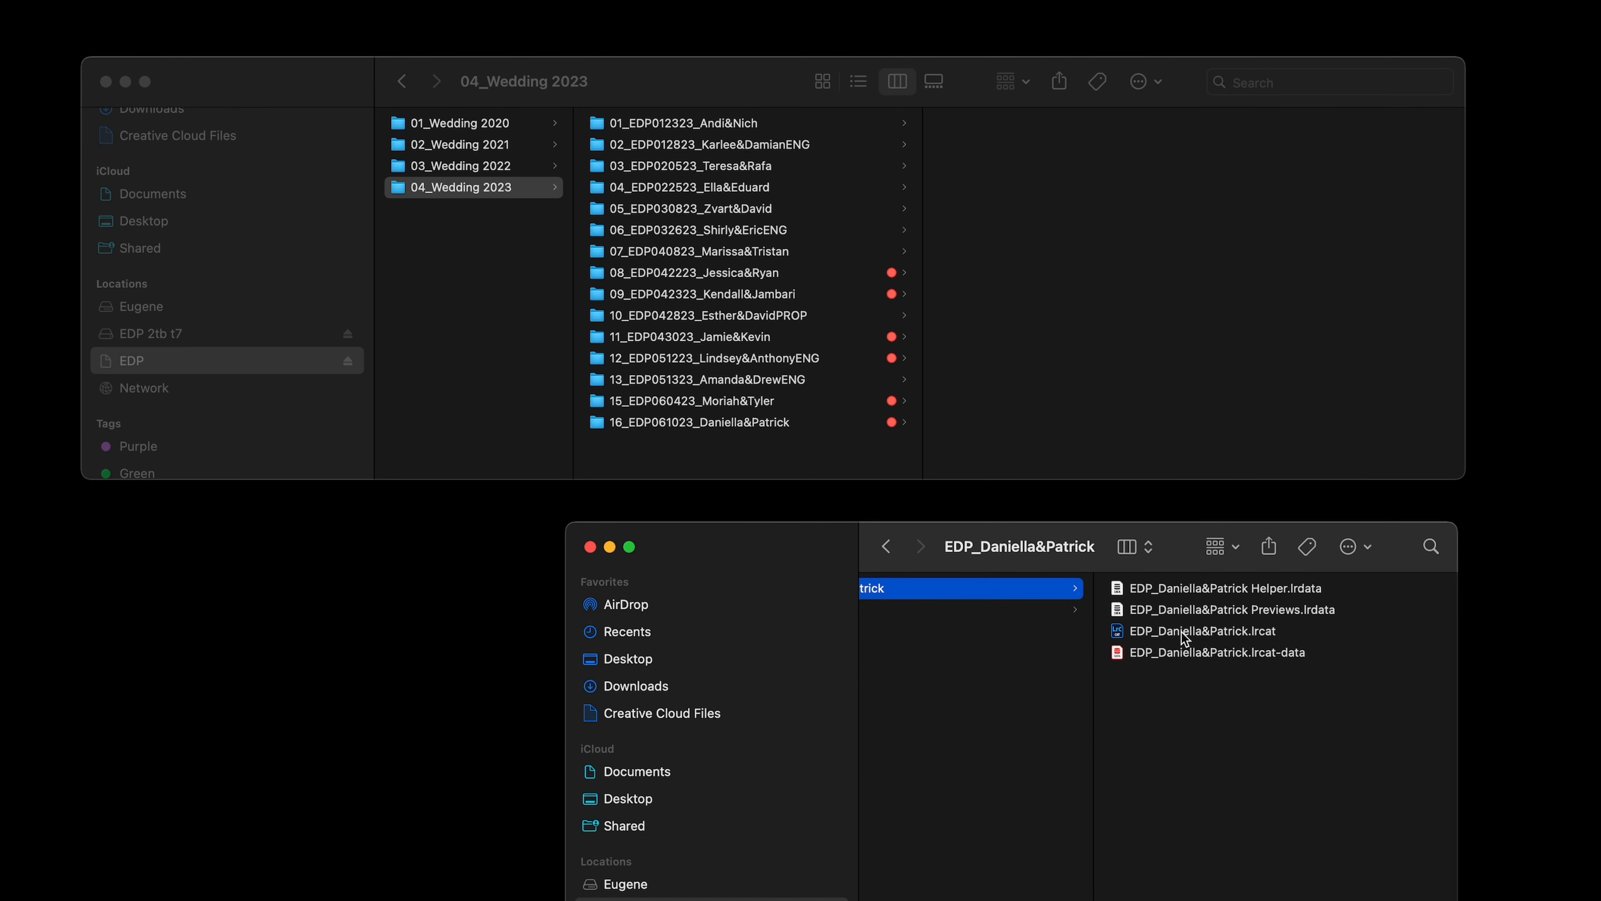
{"action": "left_click", "coordinate": [1180, 633]}
{"action": "double_click", "coordinate": [1176, 636]}
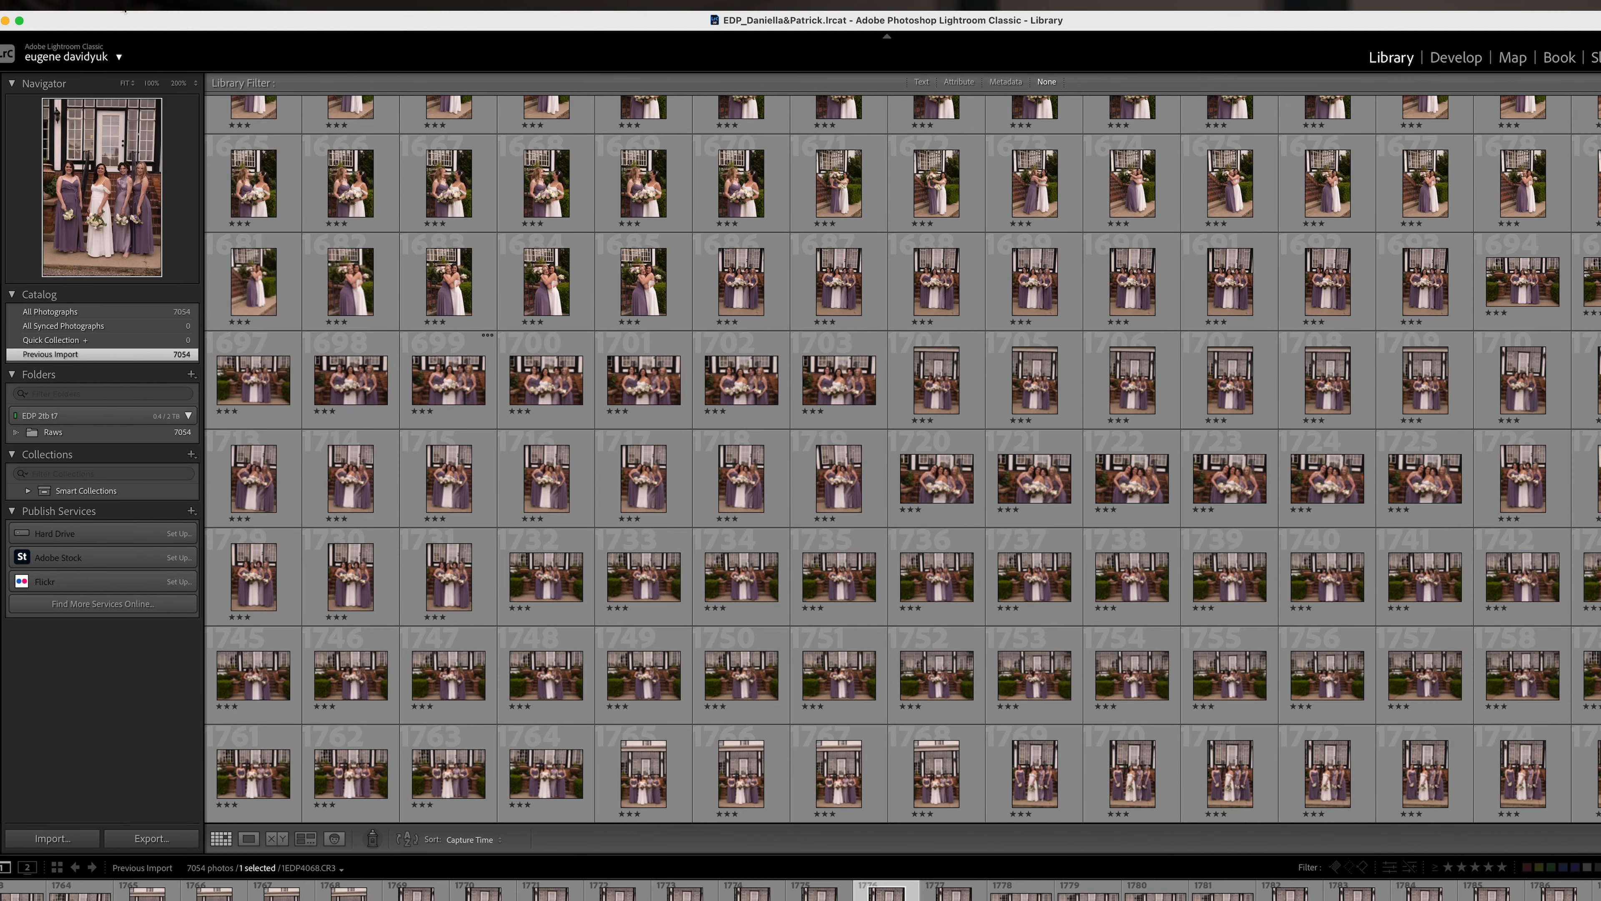
Step: Start a photo import and load the Raws folder of 16_EDP061023 on EDP 2tb t7 as its source
{"action": "left_click", "coordinate": [123, 6]}
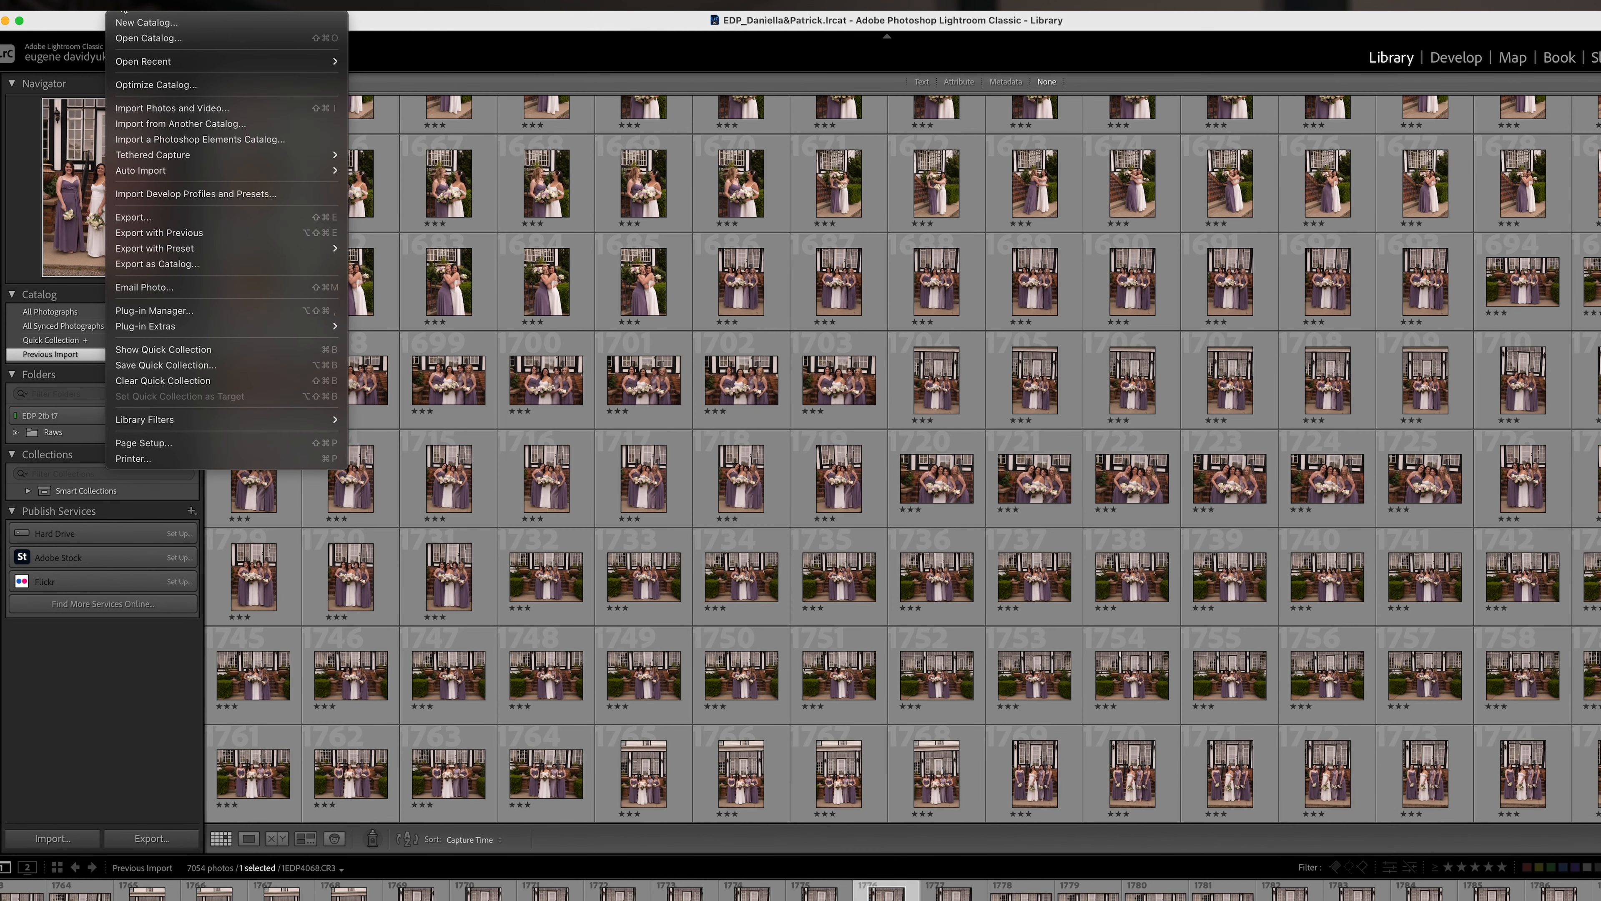
{"action": "left_click", "coordinate": [848, 28]}
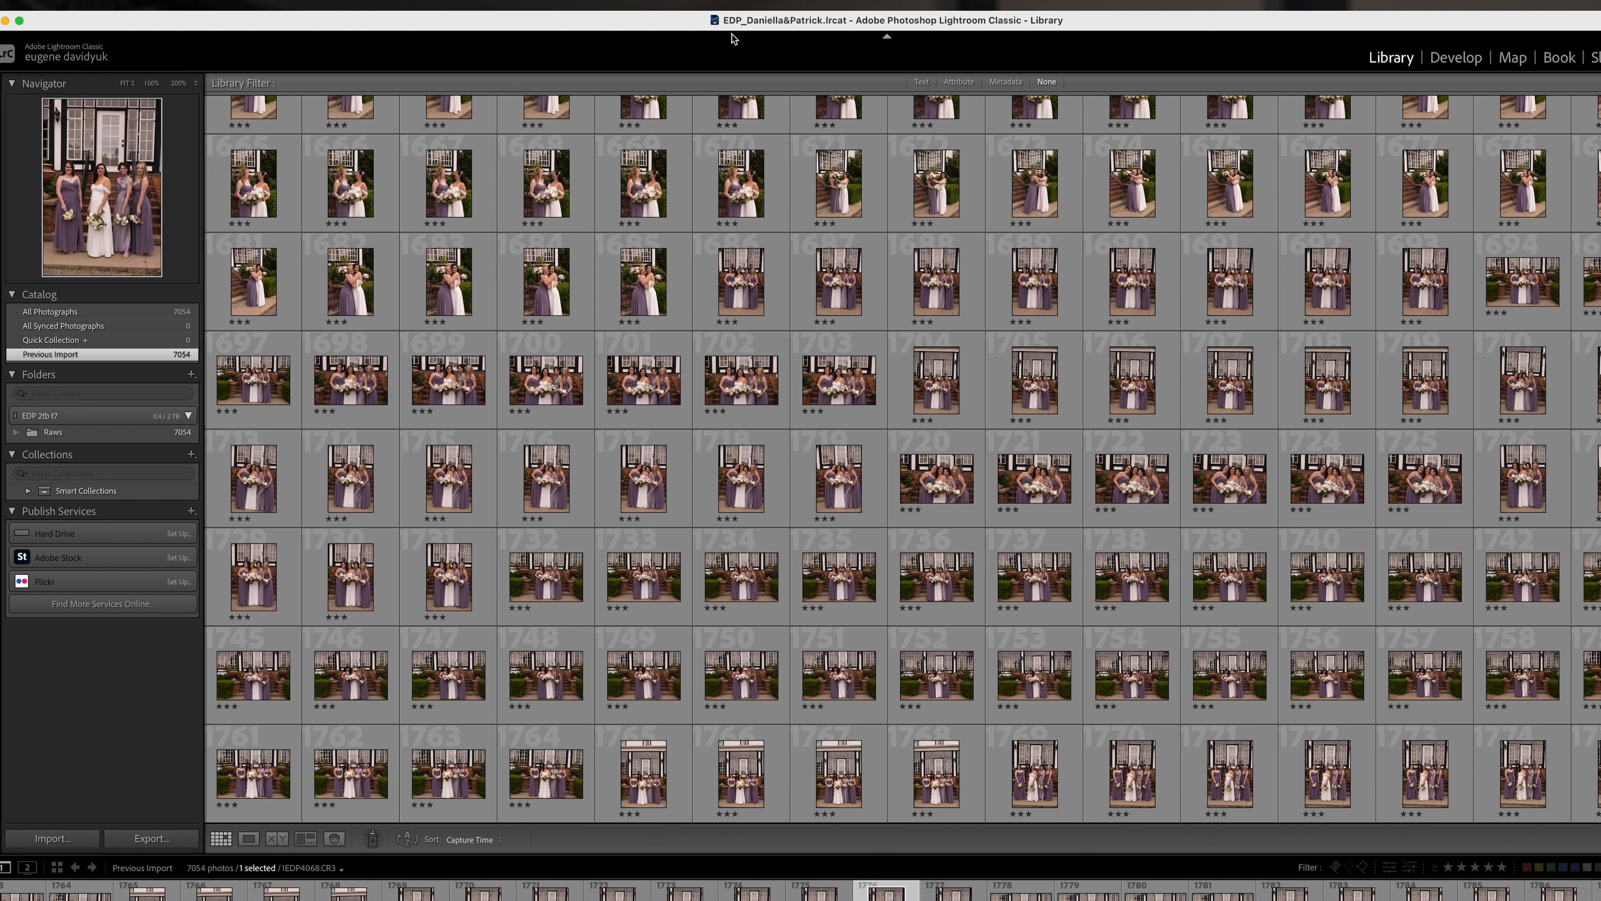
{"action": "left_click", "coordinate": [123, 6]}
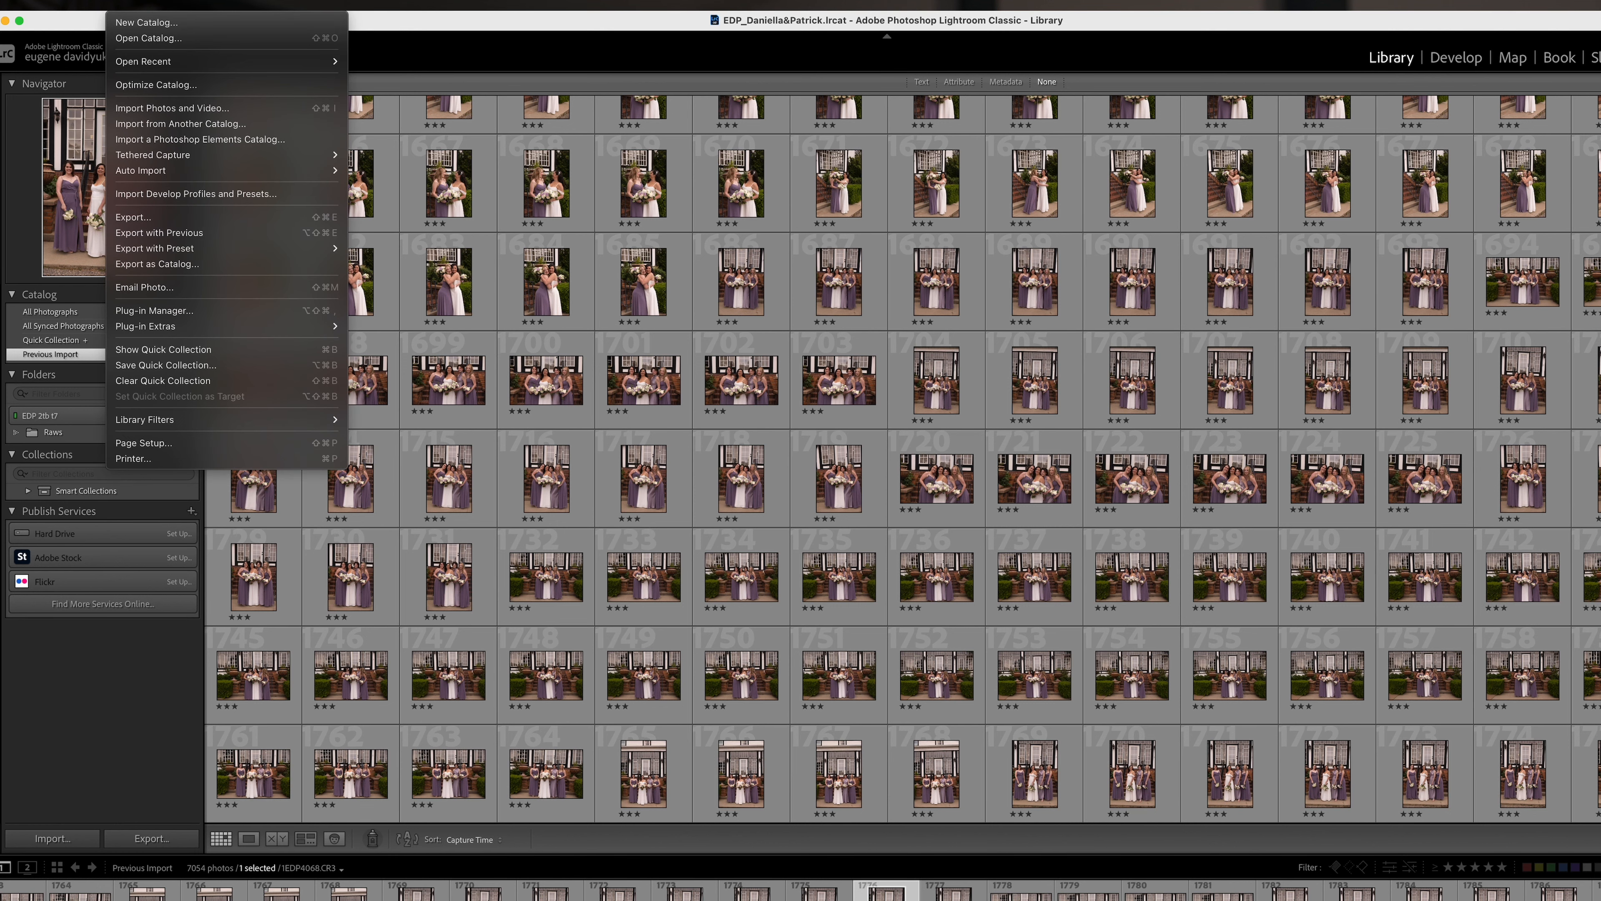
{"action": "left_click", "coordinate": [157, 115]}
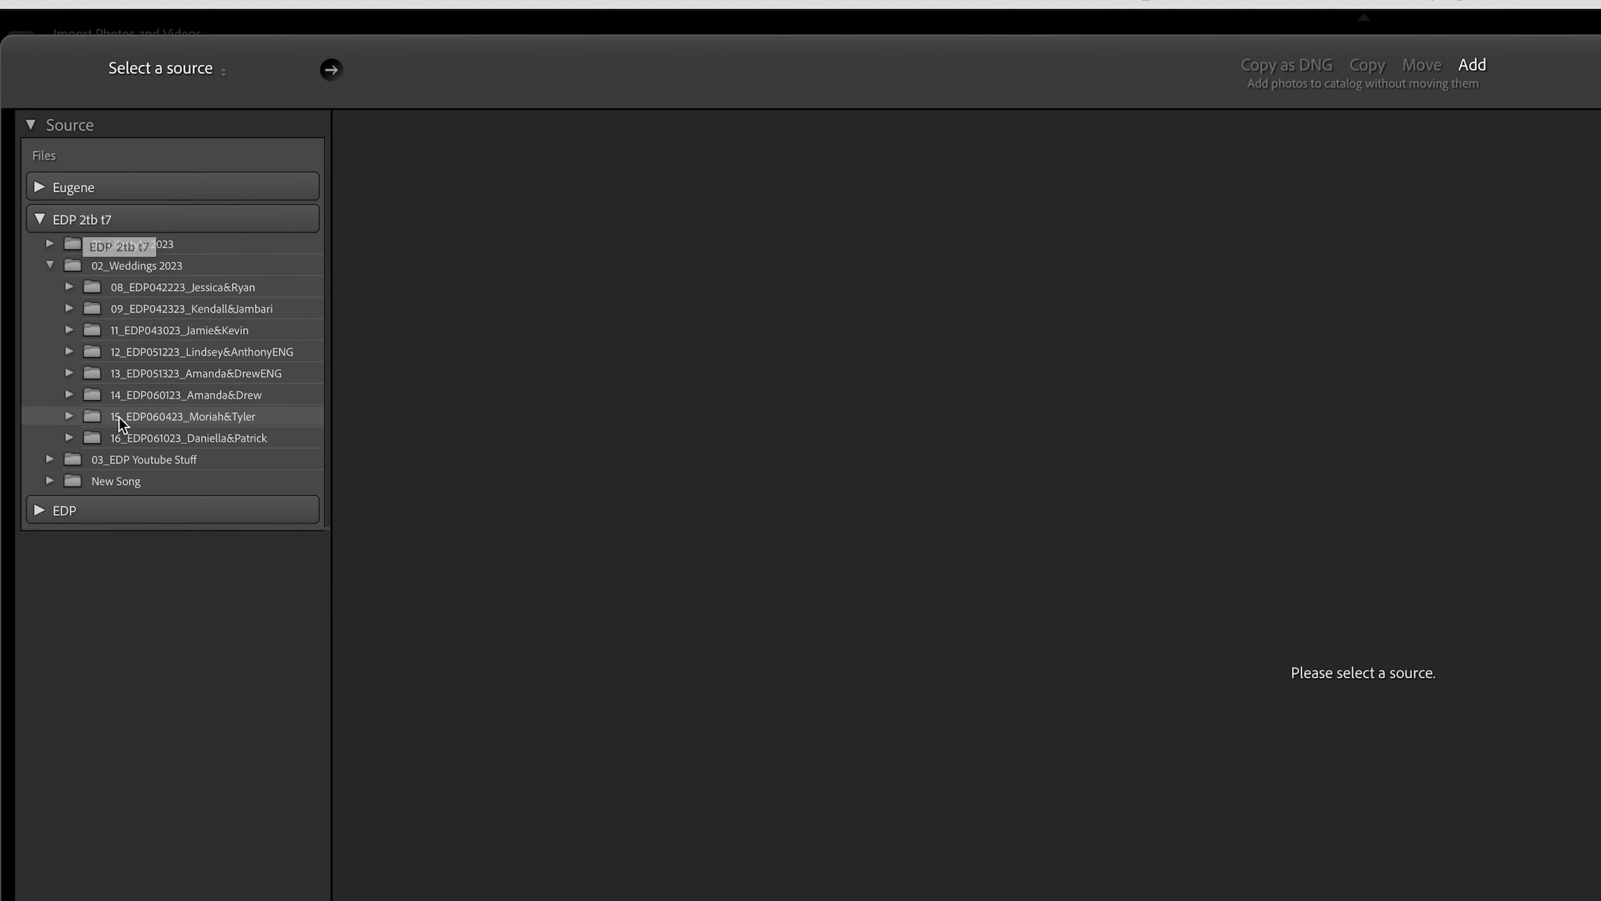
{"action": "left_click", "coordinate": [70, 438]}
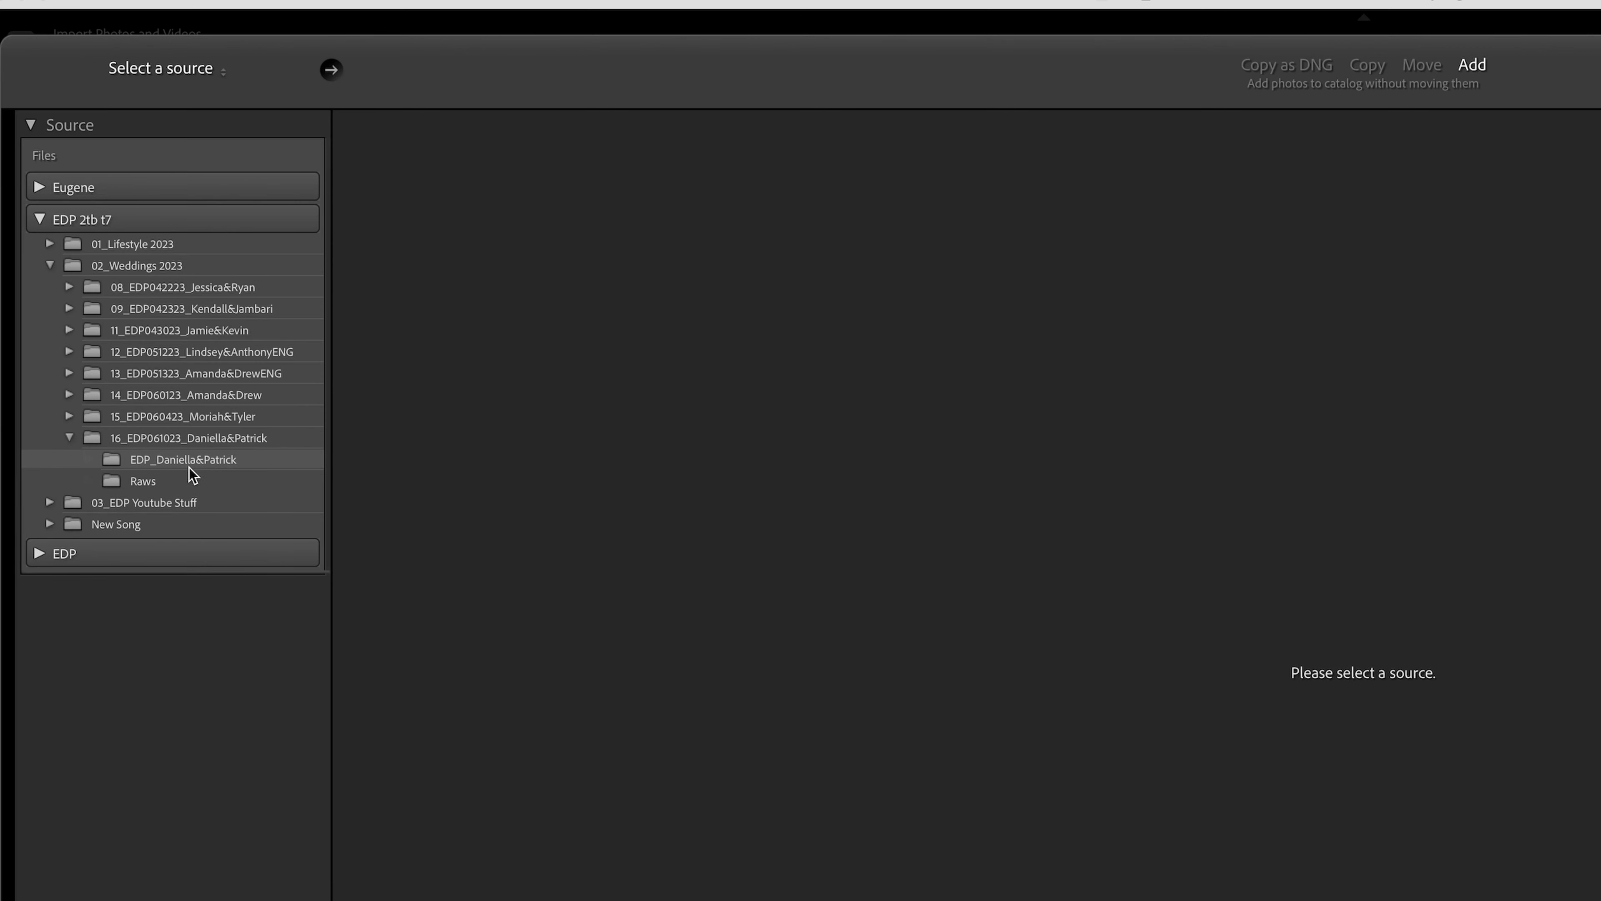
{"action": "left_click", "coordinate": [189, 481]}
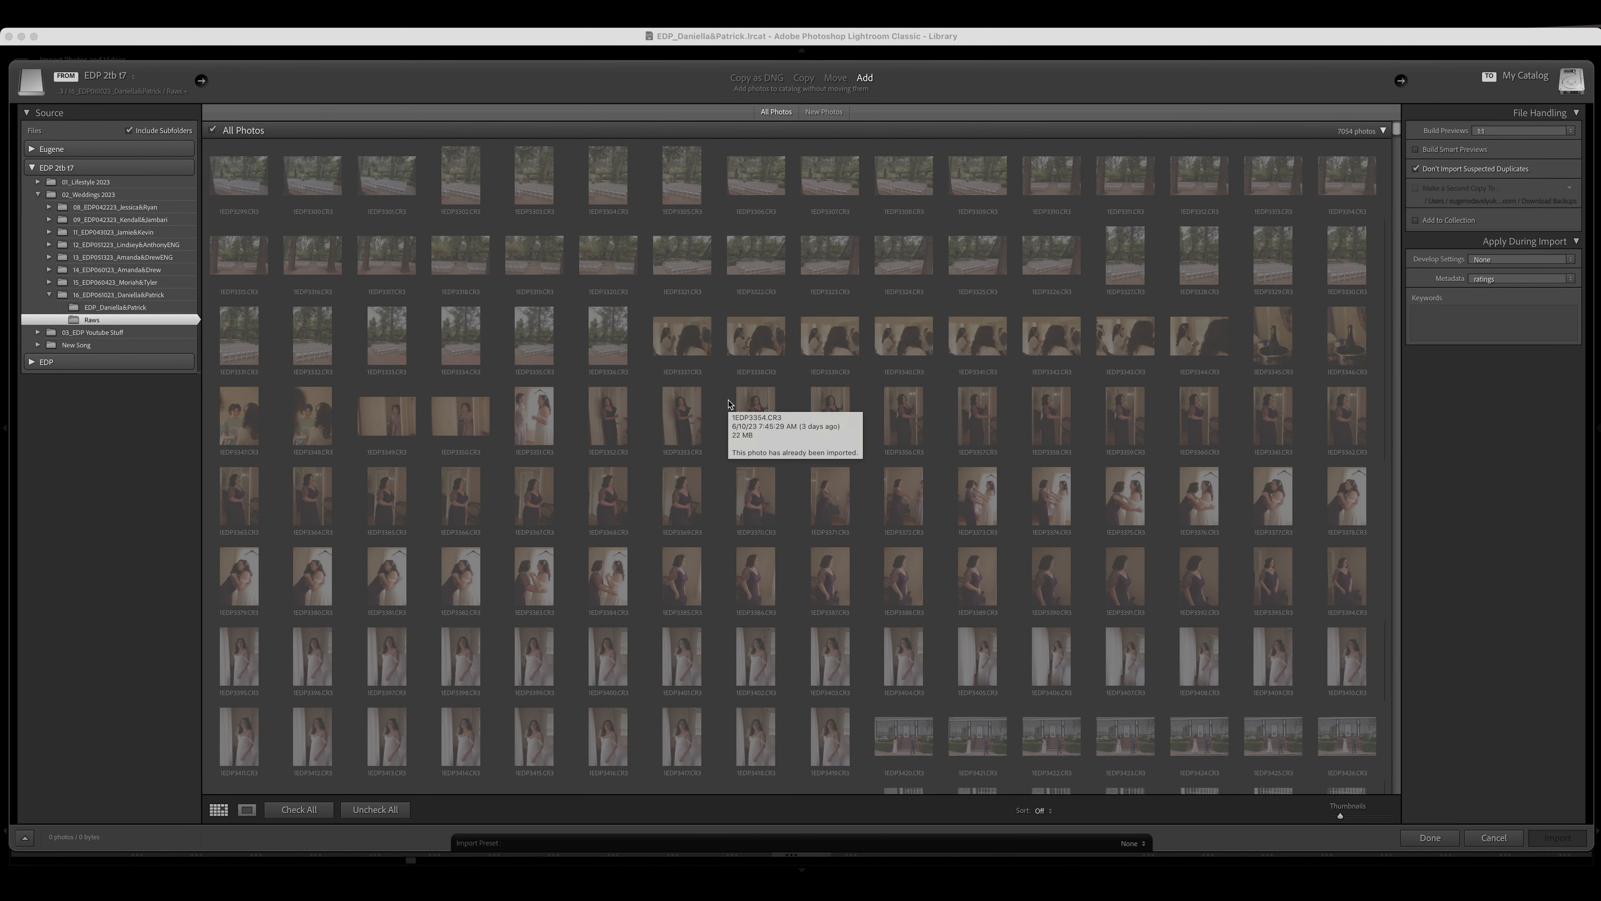
{"action": "scroll", "coordinate": [732, 416], "scroll_direction": "down", "scroll_amount": 15}
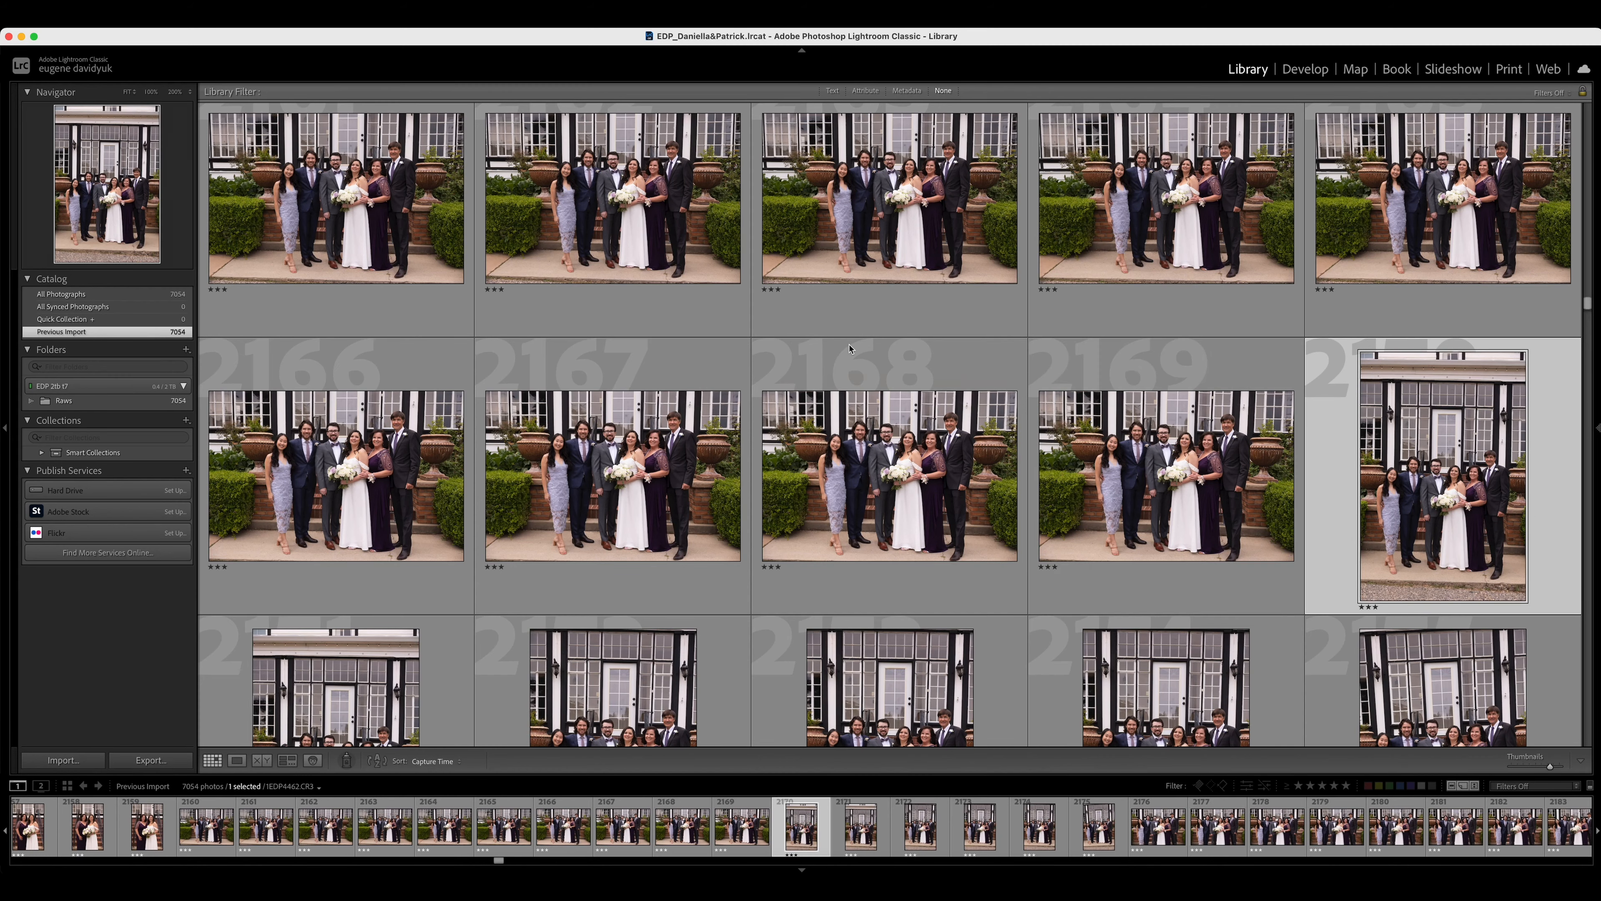
Step: Rate family group photos 2164 and 2168 four stars, checking photo 2168 enlarged
{"action": "scroll", "coordinate": [845, 328], "scroll_direction": "up", "scroll_amount": 1}
{"action": "left_click", "coordinate": [831, 250]}
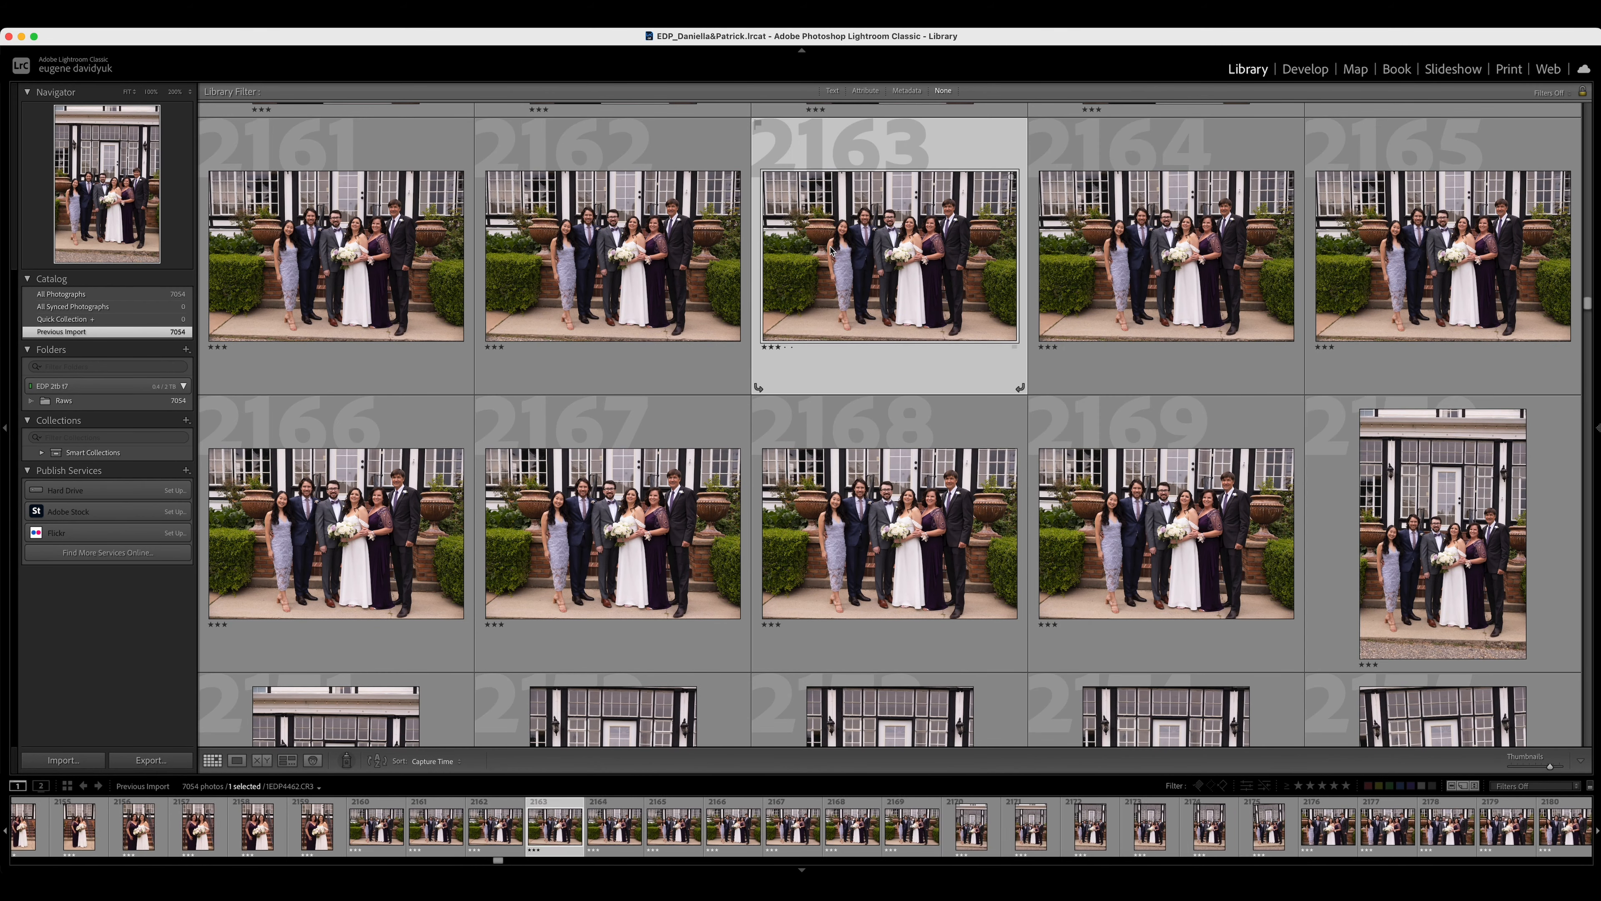
{"action": "key", "text": "Right"}
{"action": "key", "text": "4"}
{"action": "key", "text": "Right"}
{"action": "key", "text": "Right"}
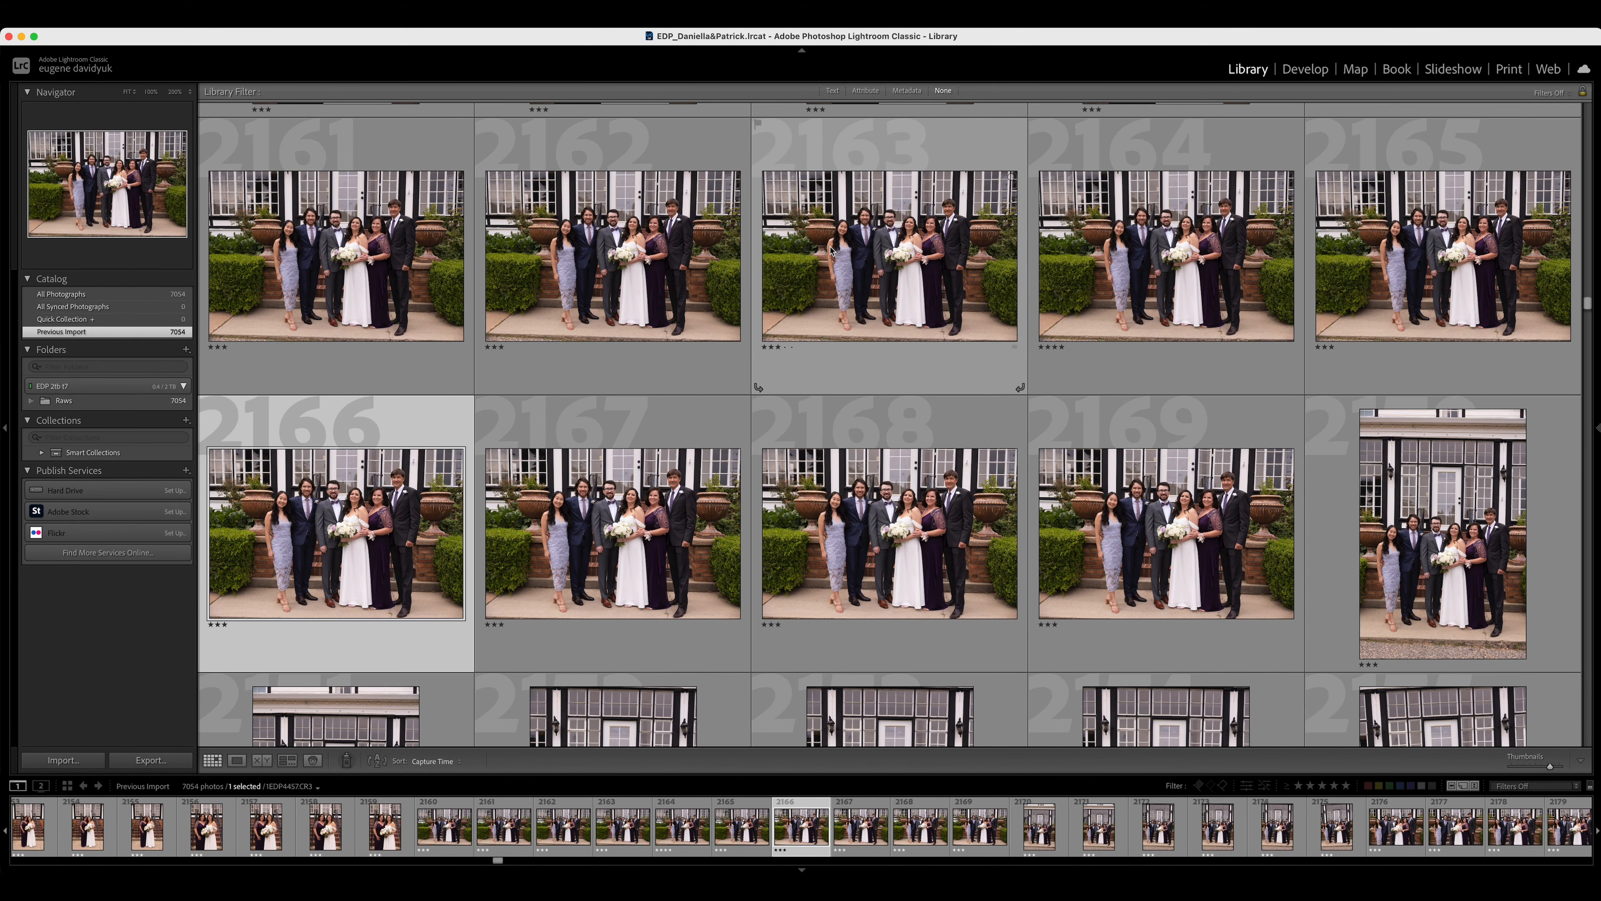
{"action": "key", "text": "Right"}
{"action": "key", "text": "Right"}
{"action": "key", "text": "e"}
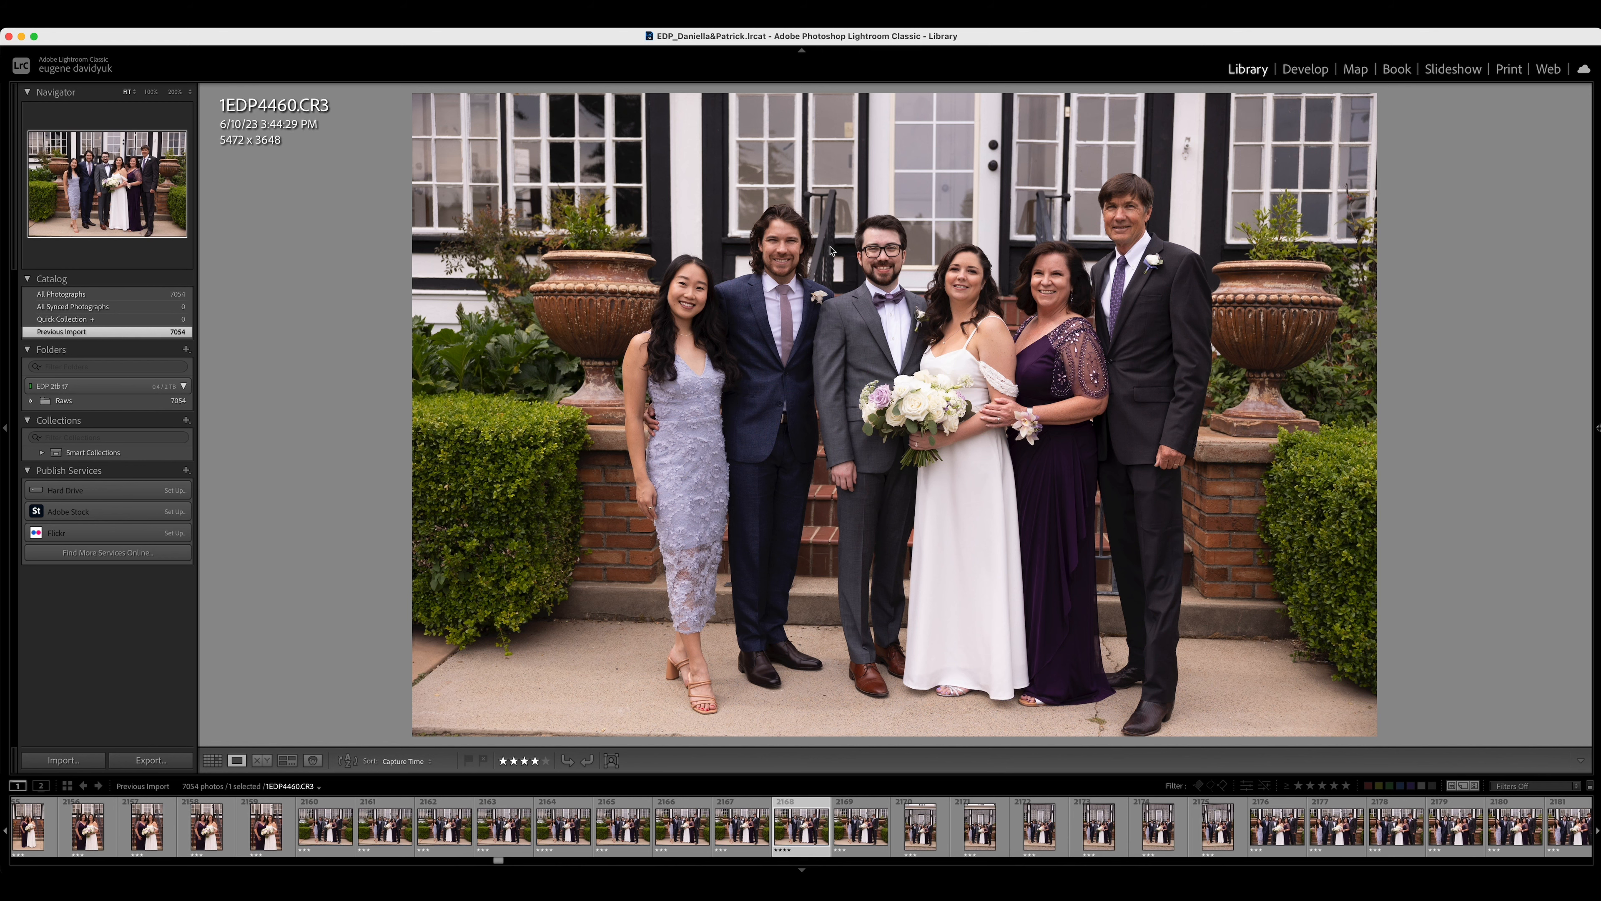
{"action": "key", "text": "g"}
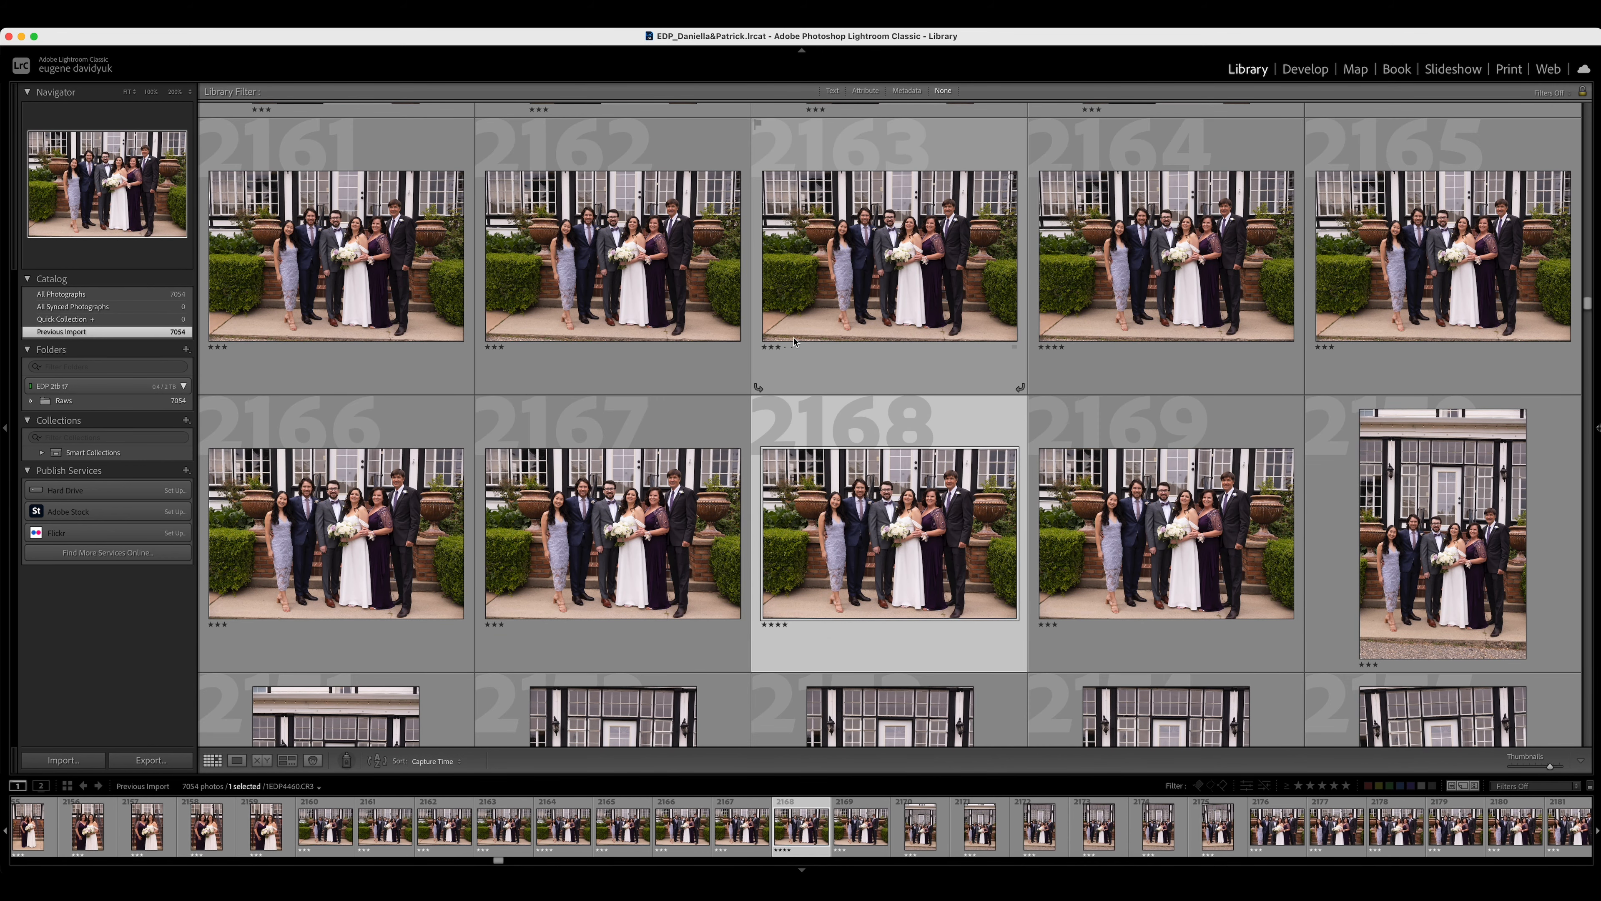
Step: Rate photo 2129, a close portrait of the bride between the man in a dark suit and the woman in purple, four stars
{"action": "scroll", "coordinate": [801, 340], "scroll_direction": "down", "scroll_amount": 15}
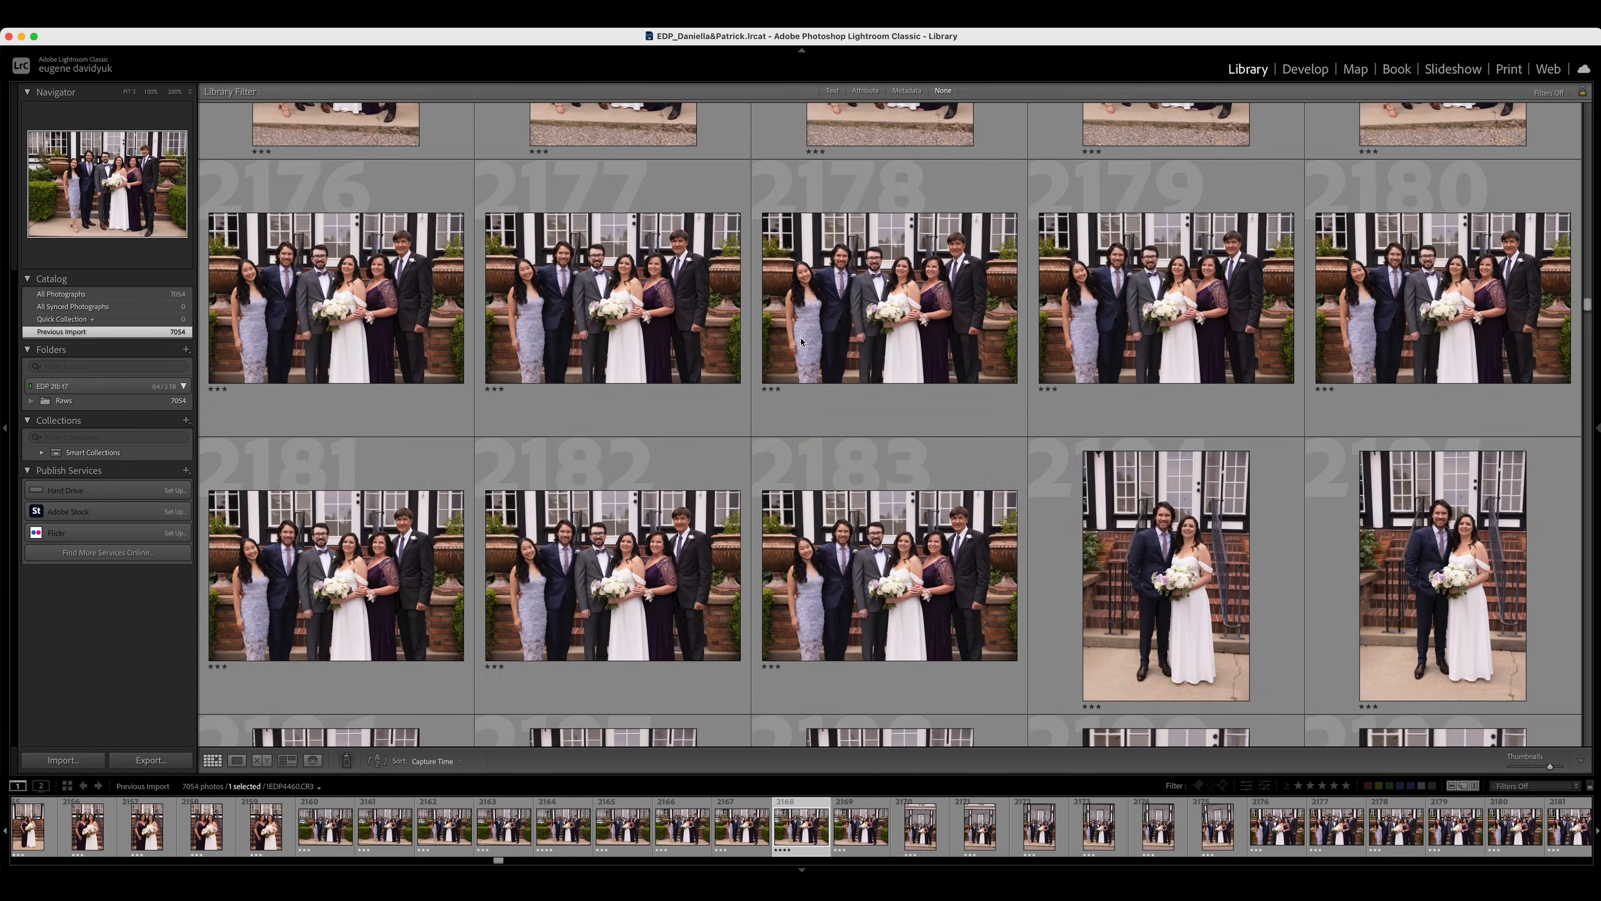
{"action": "scroll", "coordinate": [800, 340], "scroll_direction": "down", "scroll_amount": 10}
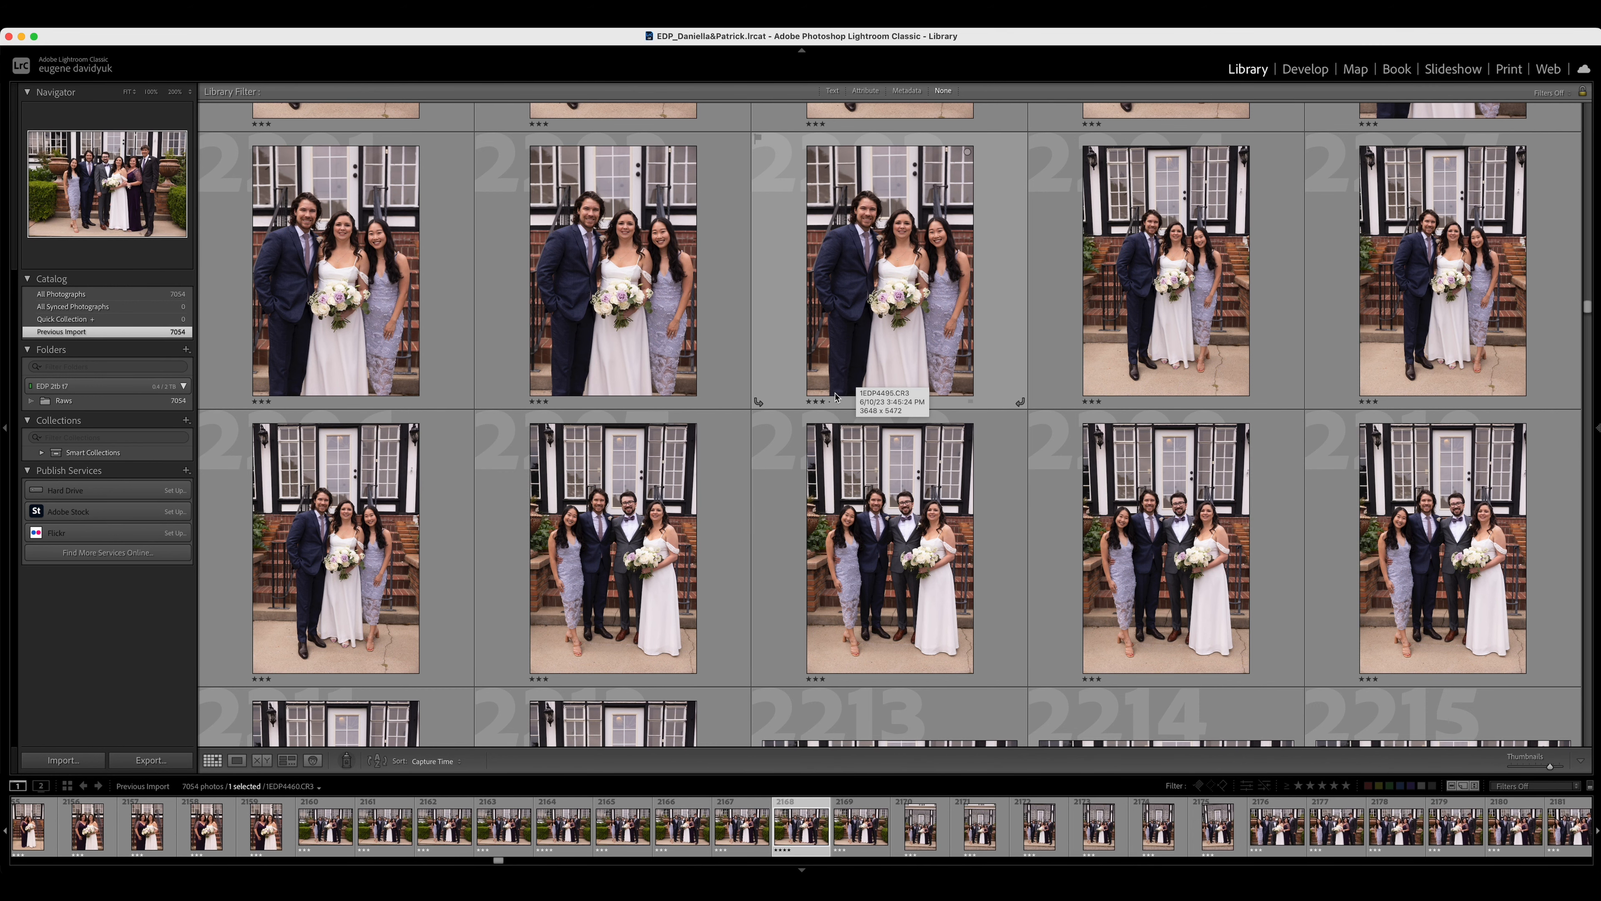
{"action": "scroll", "coordinate": [839, 416], "scroll_direction": "up", "scroll_amount": 6}
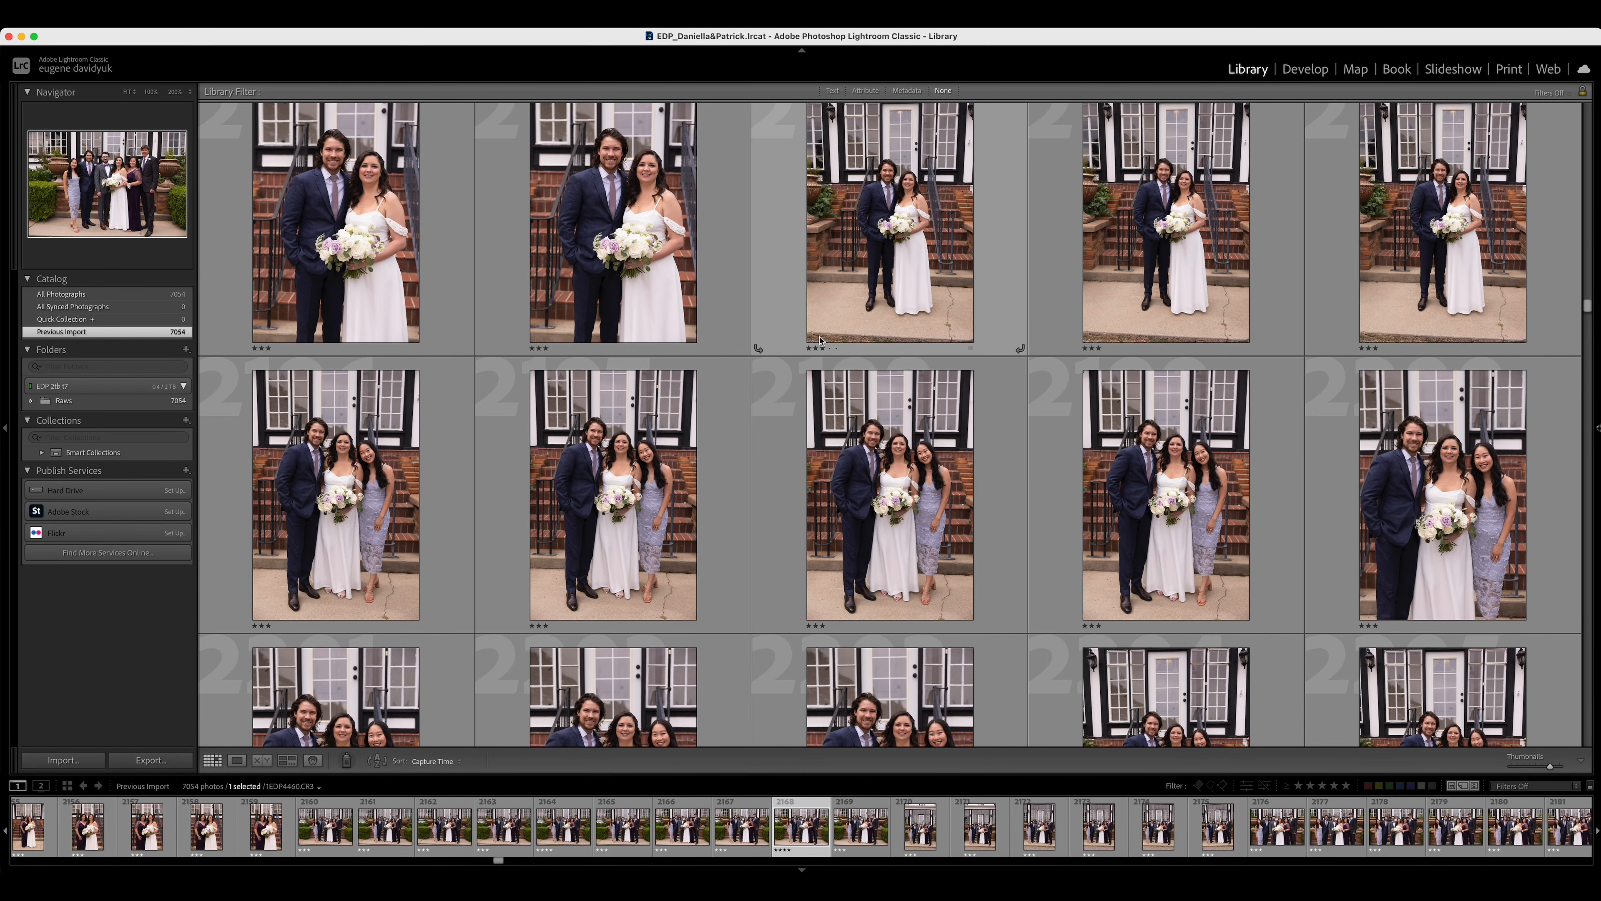
{"action": "scroll", "coordinate": [820, 340], "scroll_direction": "up", "scroll_amount": 10}
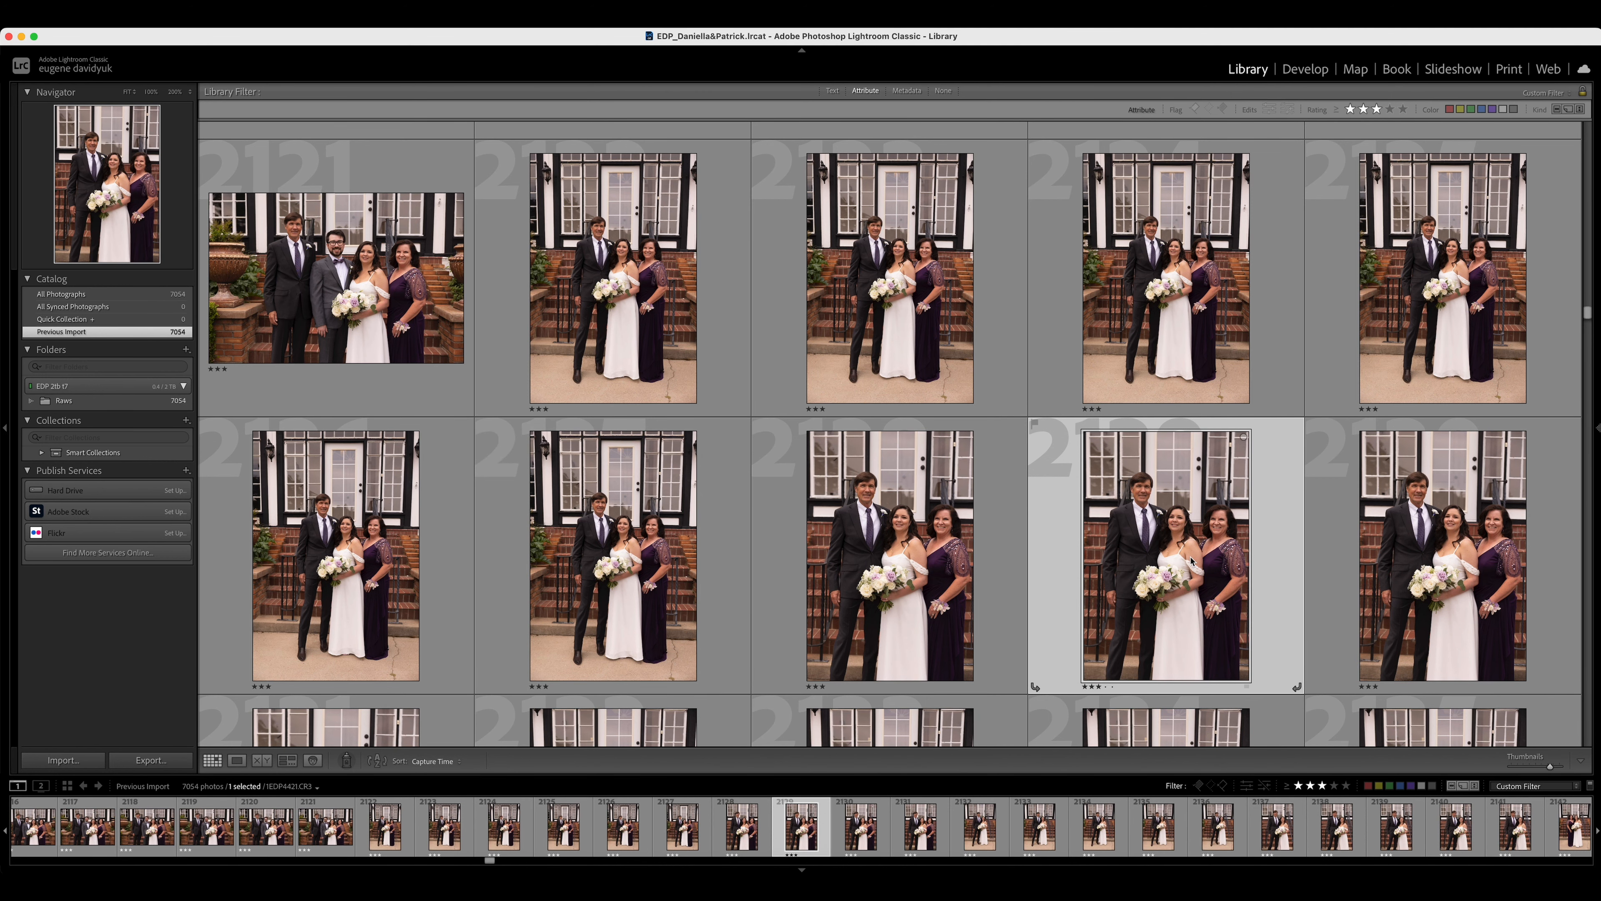
{"action": "scroll", "coordinate": [1191, 559], "scroll_direction": "down", "scroll_amount": 2}
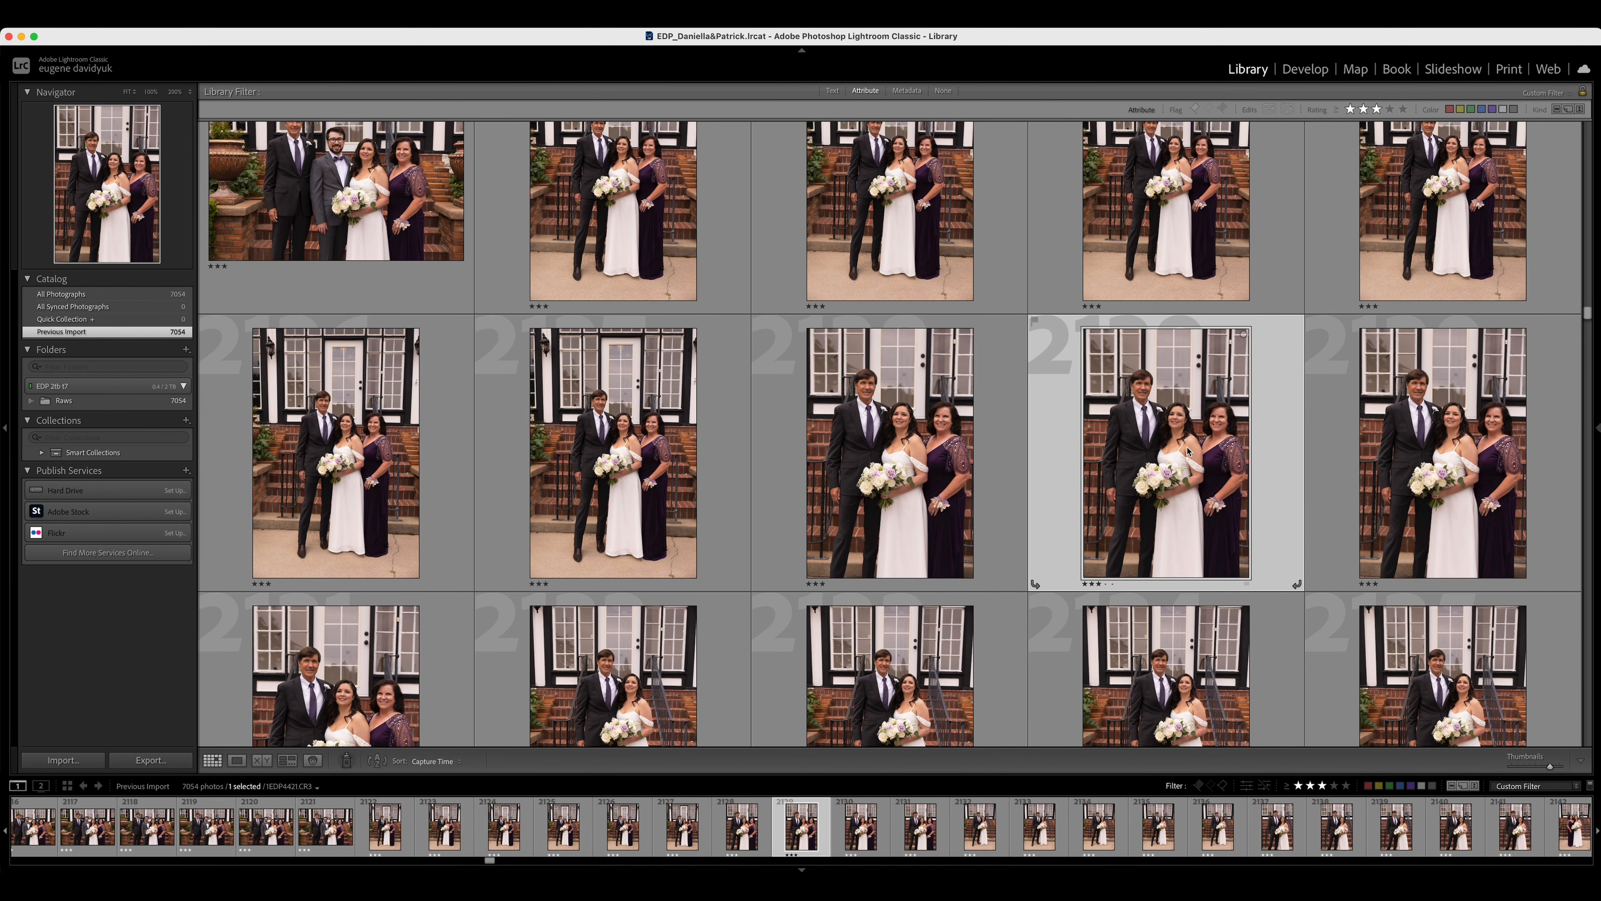
{"action": "key", "text": "4"}
Step: Rate photos 2135 and 2139, portraits of the bride with the man in a dark suit, four stars
{"action": "key", "text": "Right"}
{"action": "key", "text": "Right"}
{"action": "key", "text": "Right"}
{"action": "key", "text": "Right"}
{"action": "key", "text": "Right"}
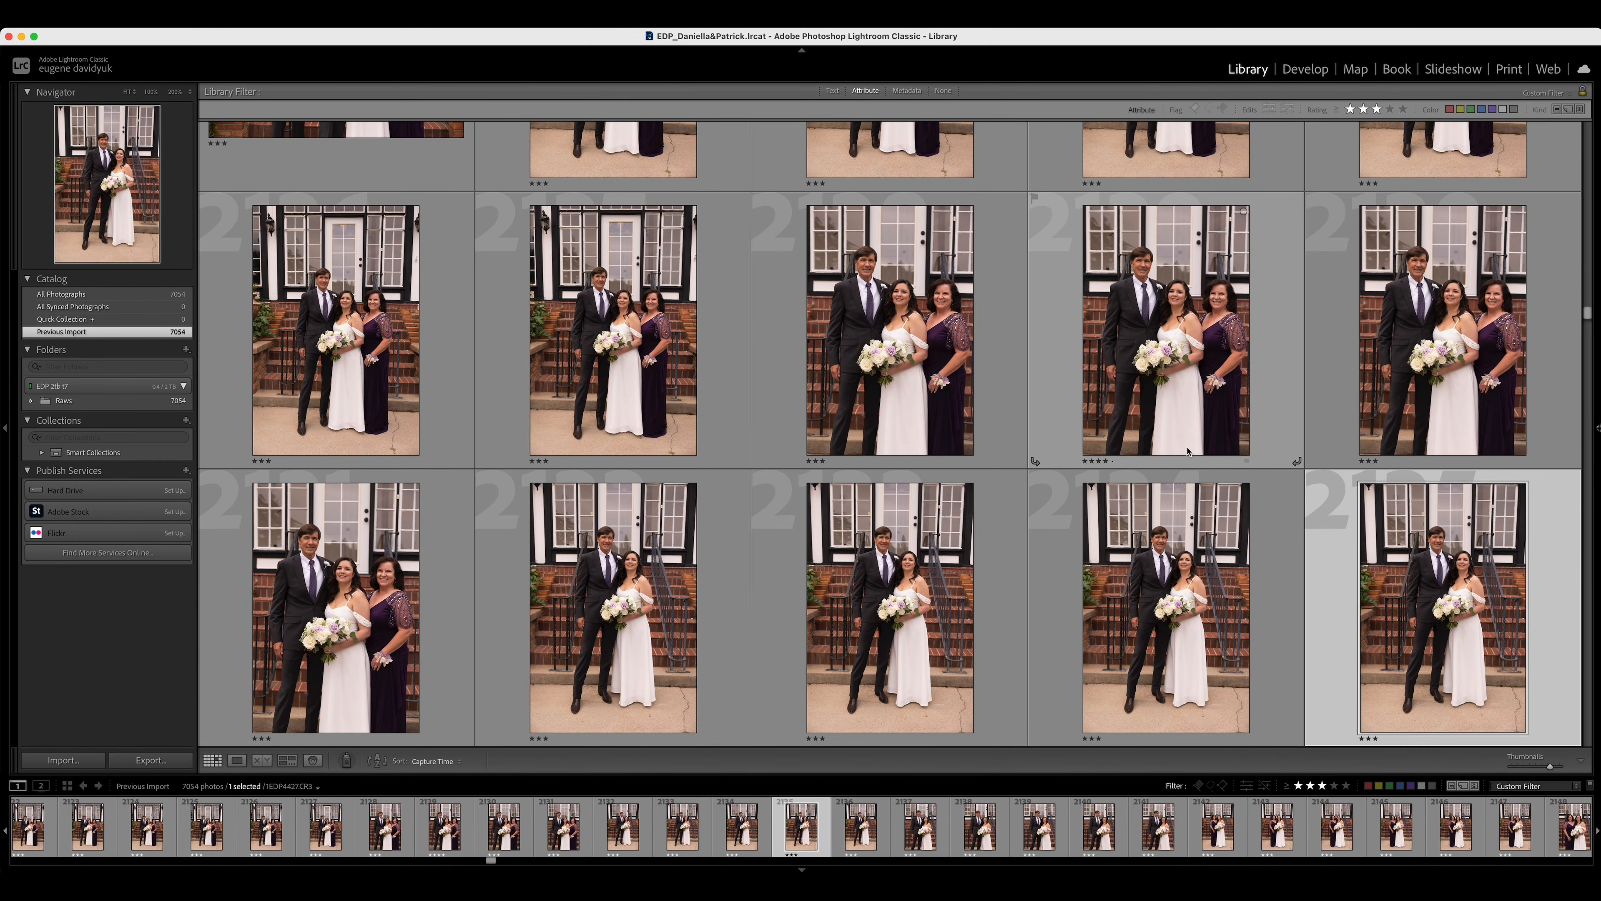
{"action": "key", "text": "4"}
{"action": "key", "text": "Right"}
{"action": "key", "text": "Right"}
{"action": "key", "text": "Right"}
{"action": "key", "text": "Right"}
{"action": "key", "text": "4"}
Step: Reject photo 2141, the last close portrait of the bride with the man in a dark suit
{"action": "key", "text": "Right"}
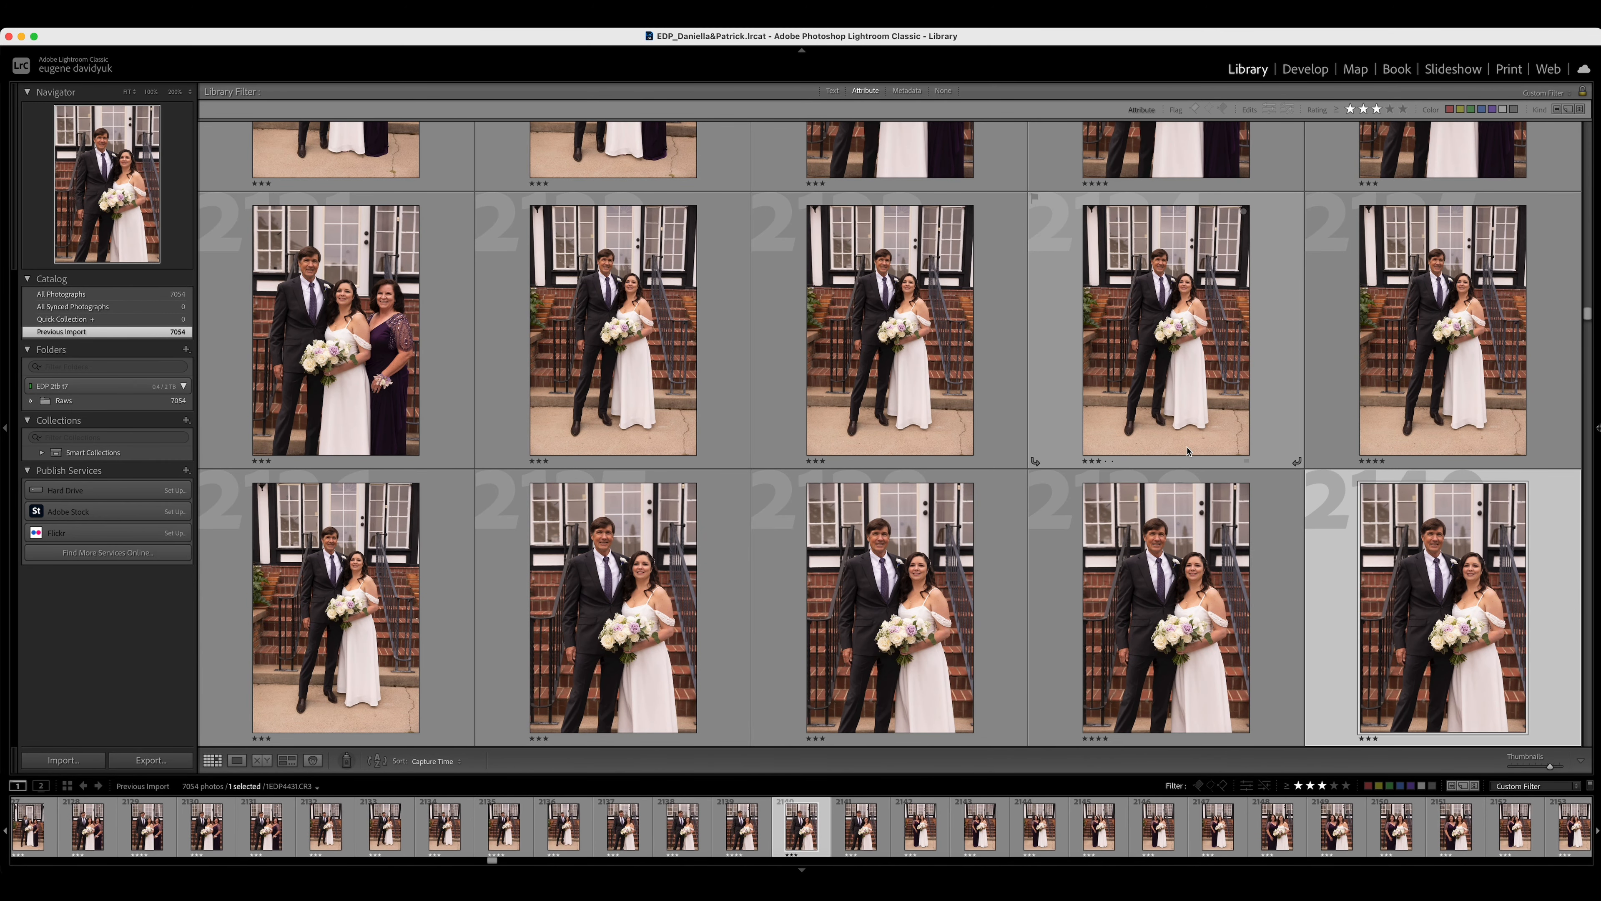
{"action": "key", "text": "Right"}
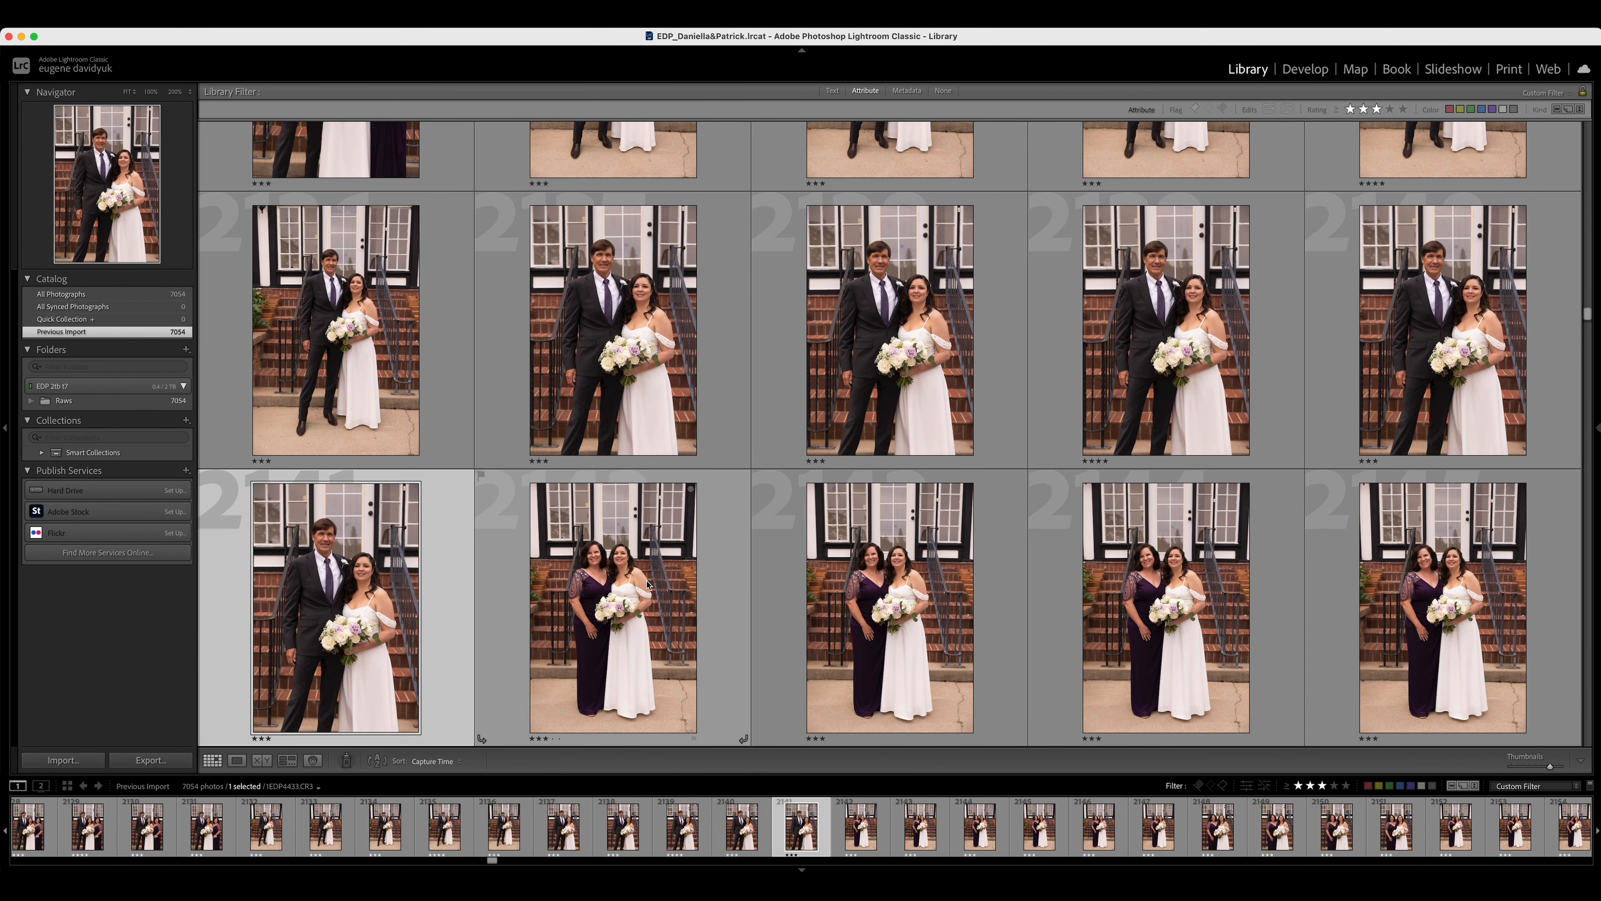
{"action": "scroll", "coordinate": [479, 575], "scroll_direction": "down", "scroll_amount": 2}
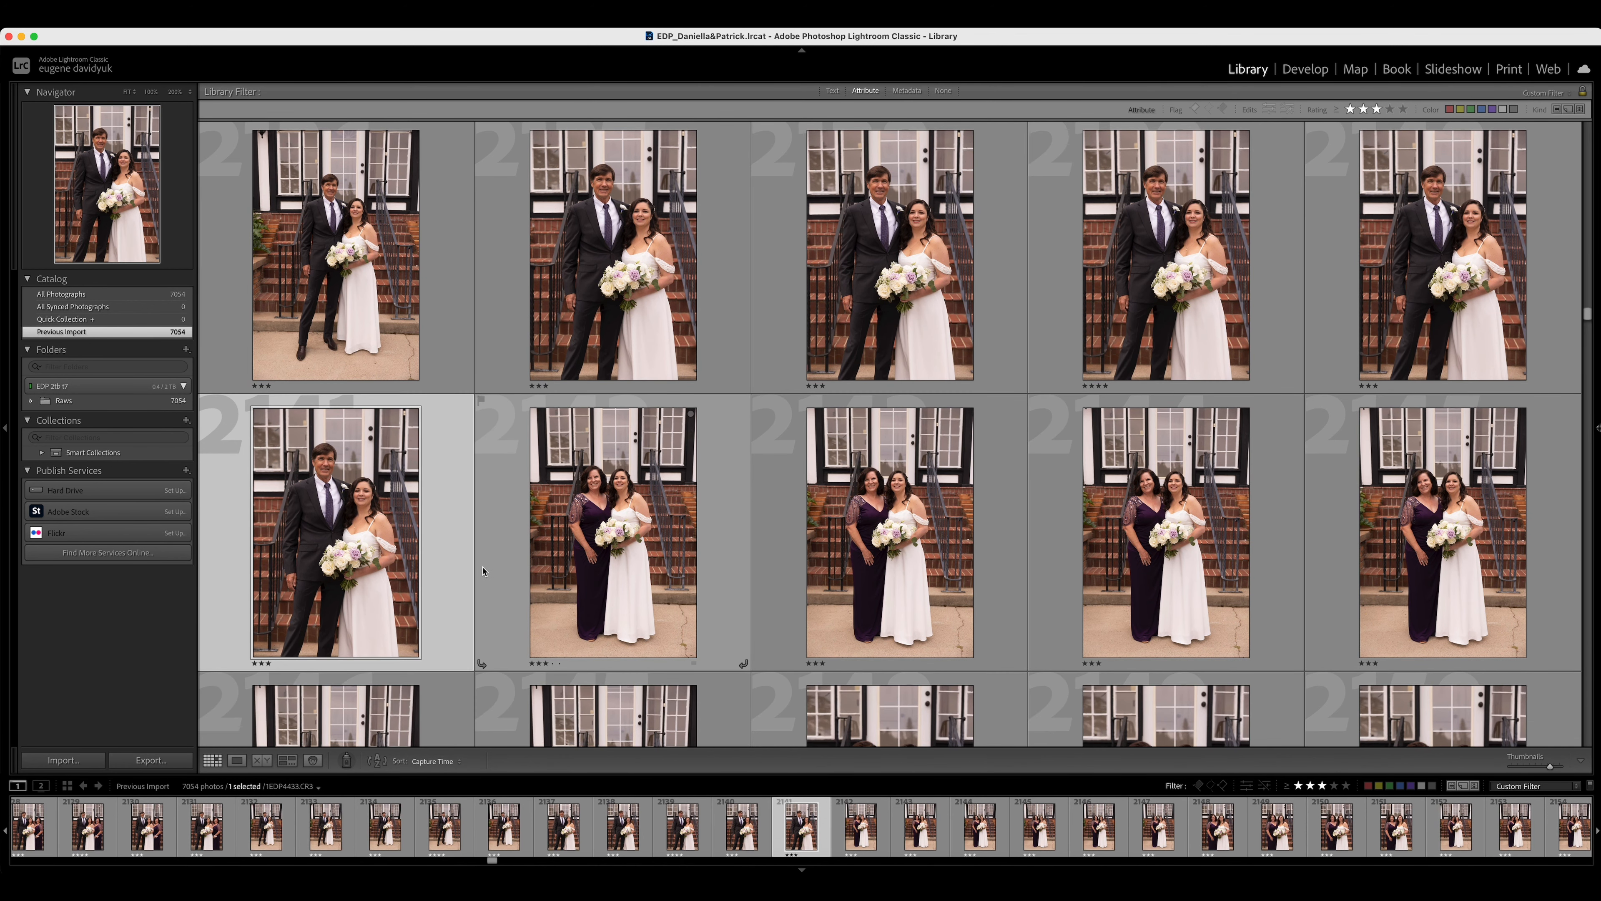
{"action": "key", "text": "x"}
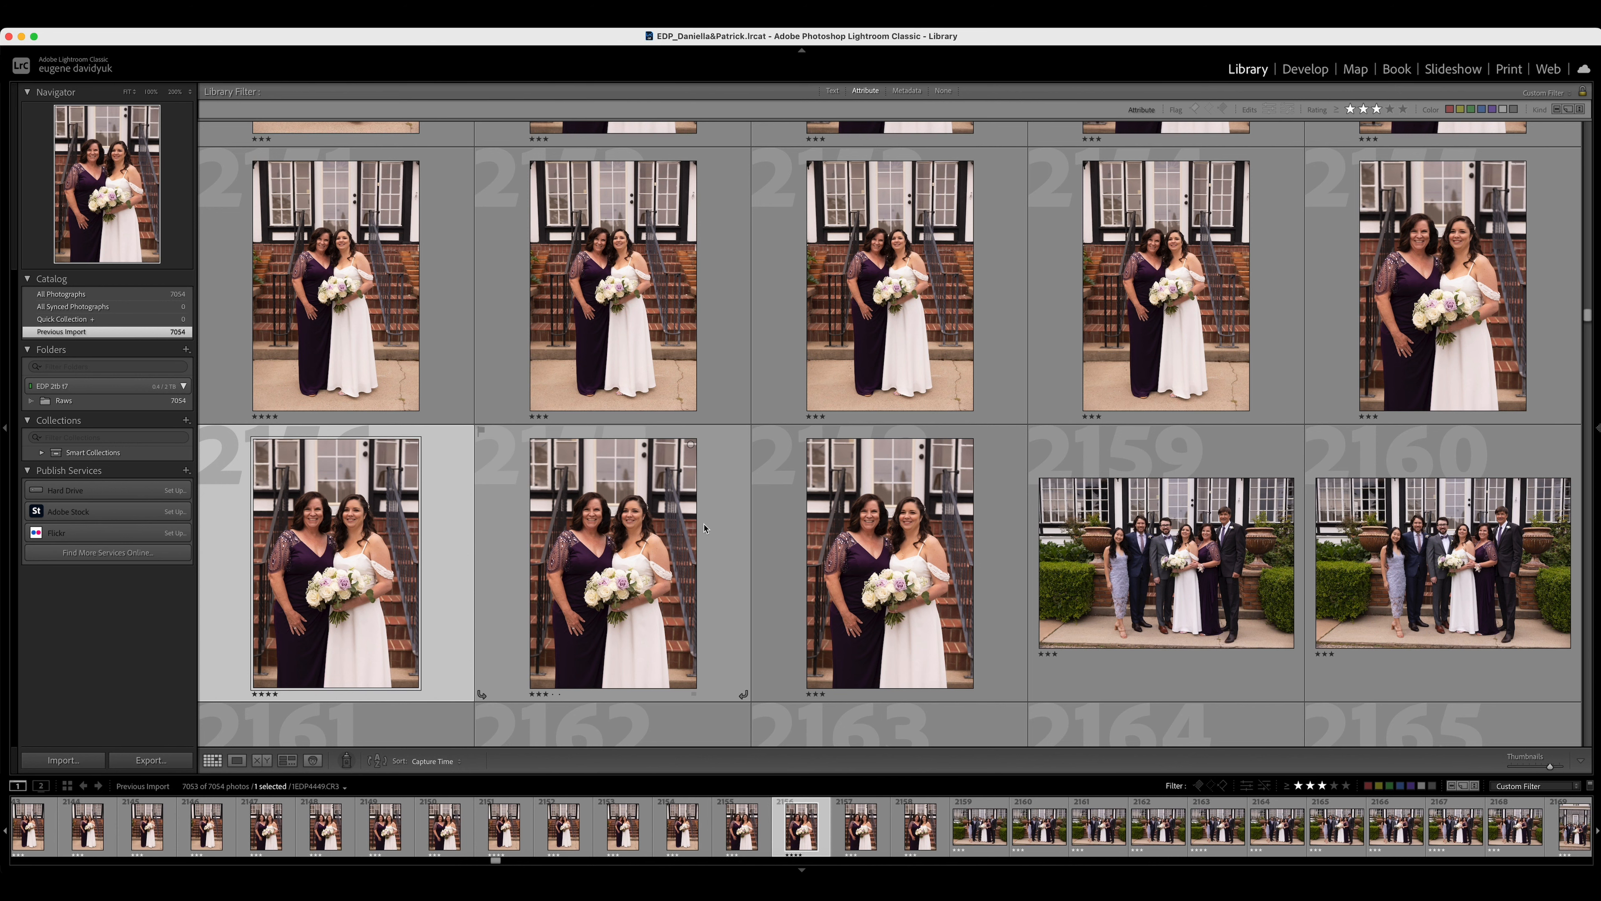
Step: Filter the library to photos rated four stars
{"action": "scroll", "coordinate": [705, 523], "scroll_direction": "down", "scroll_amount": 1}
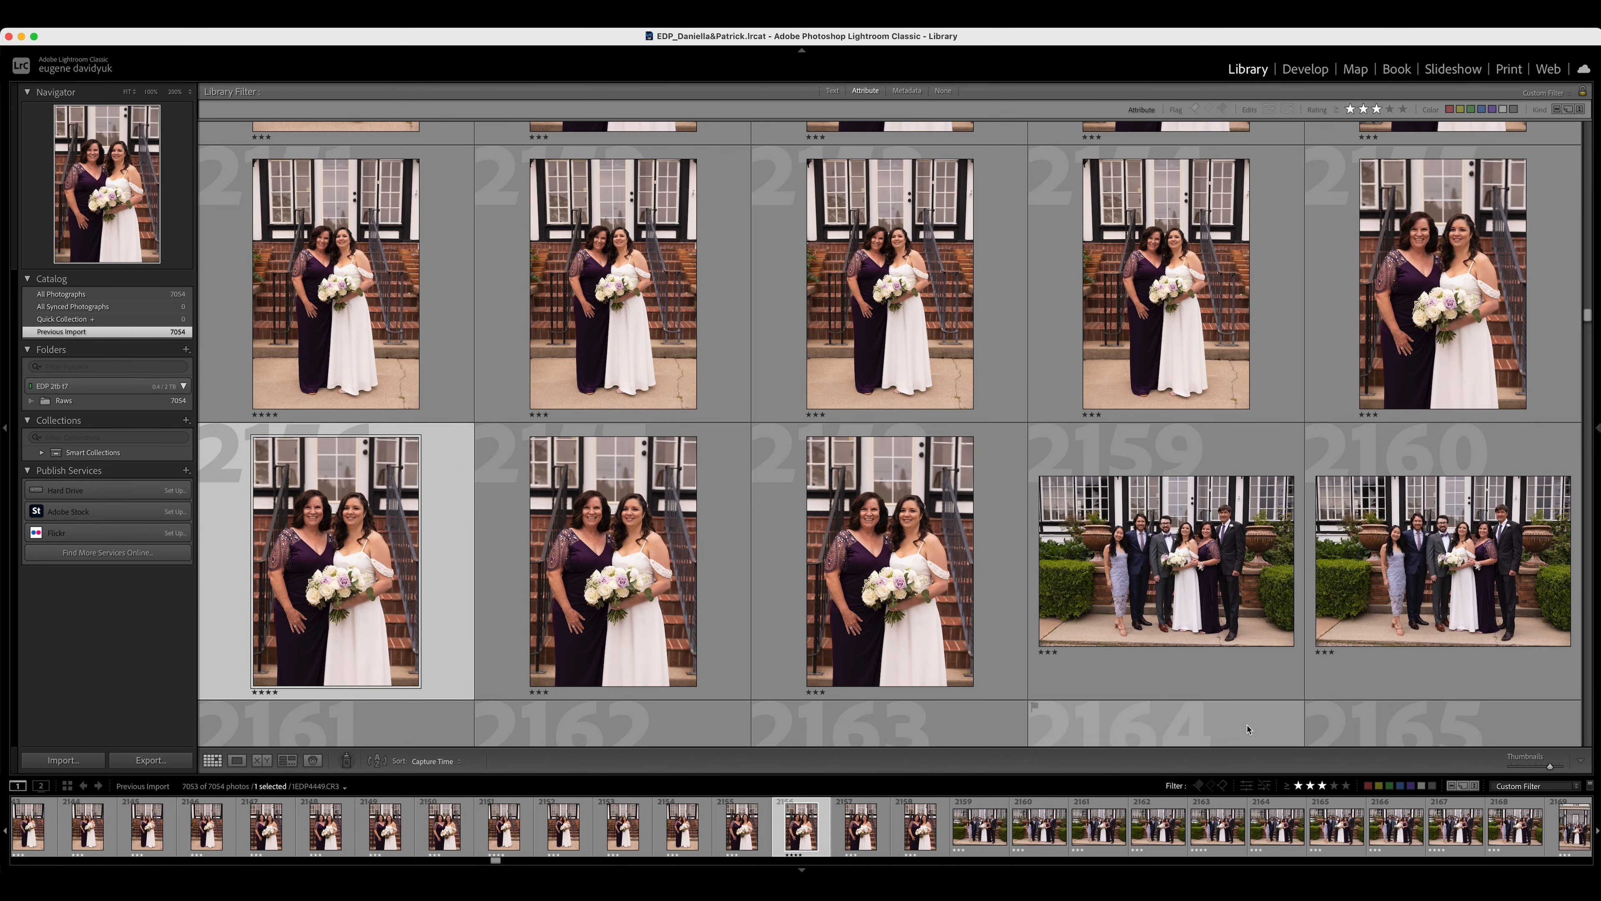
{"action": "left_click", "coordinate": [1336, 787]}
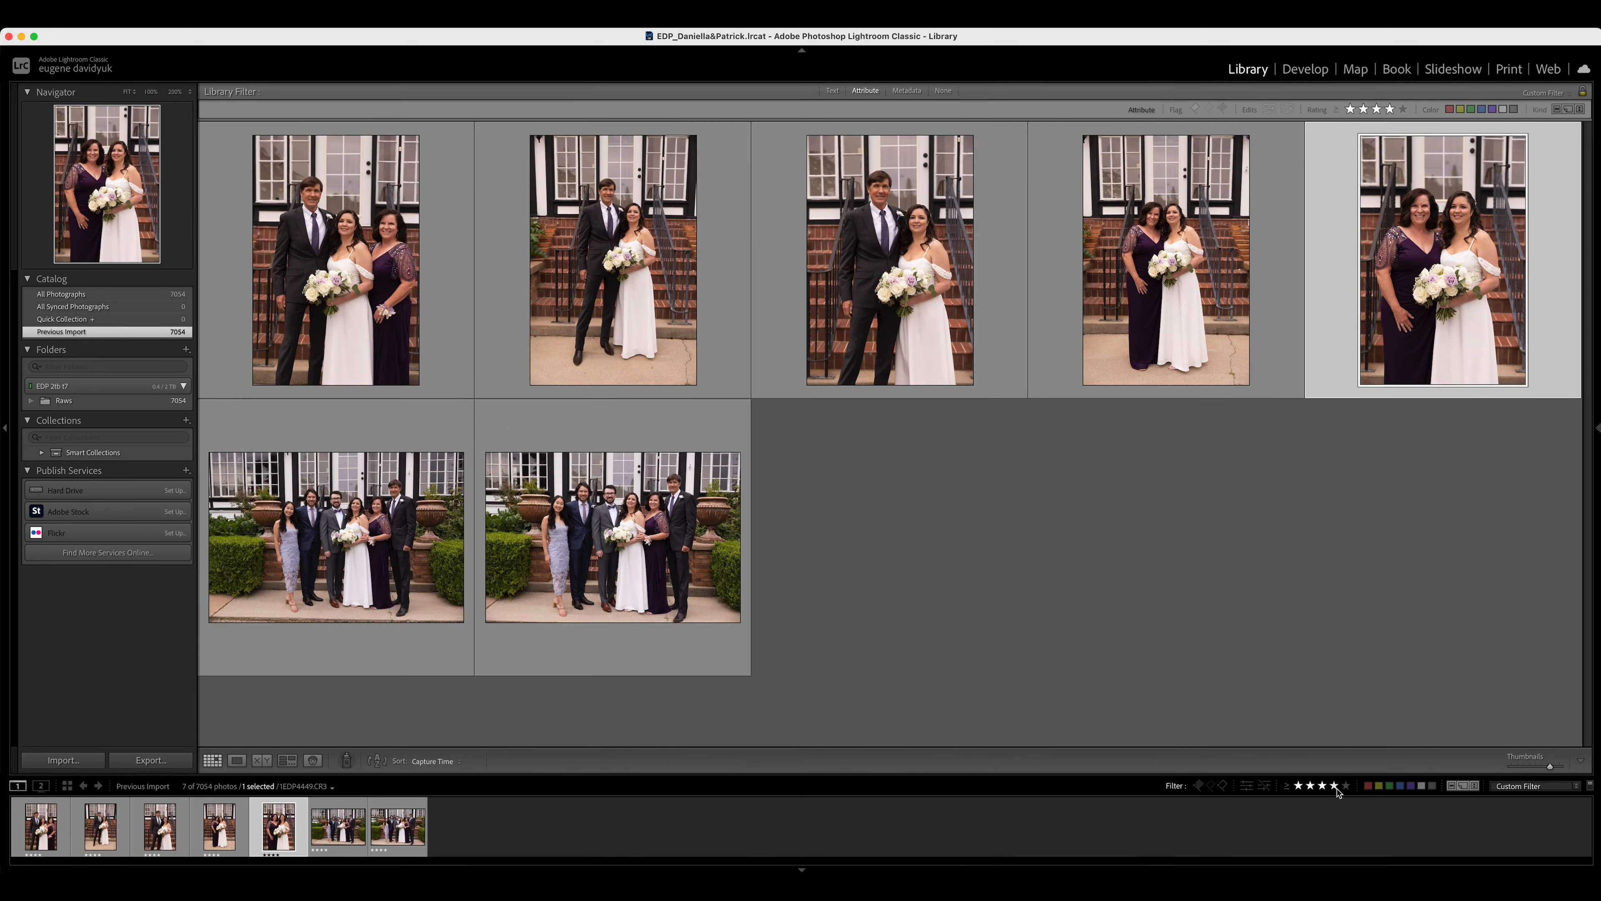